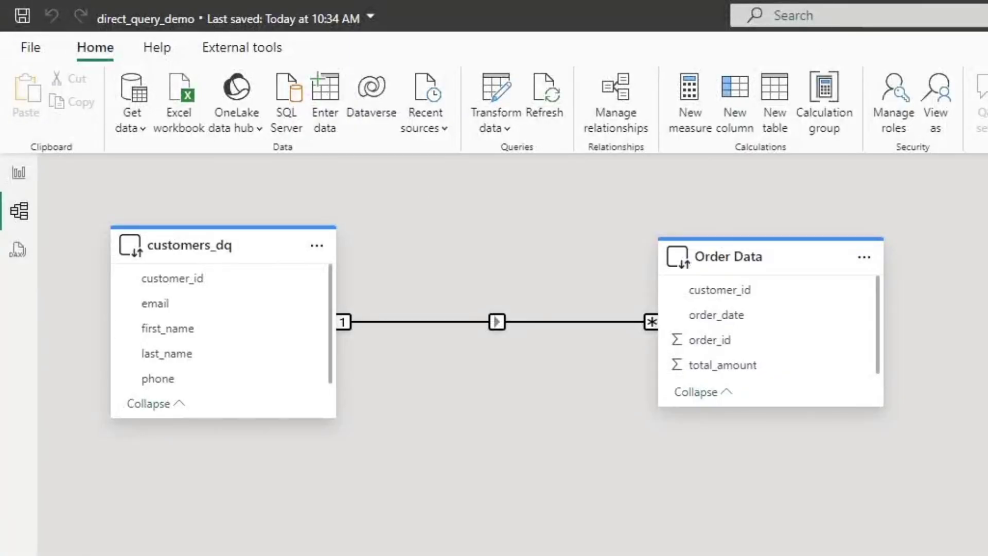
- Enlarge the customers_dq and Order Data tables in the model diagram and place Order Data beside customers_dq
drag(237, 419, 240, 513)
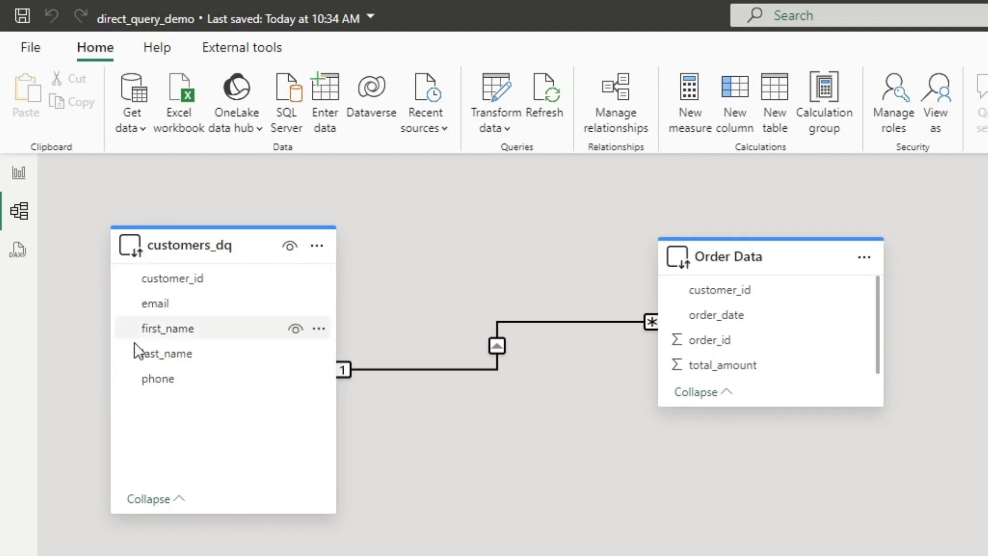
mouse_move(768, 256)
drag(767, 255, 551, 252)
drag(571, 399, 564, 496)
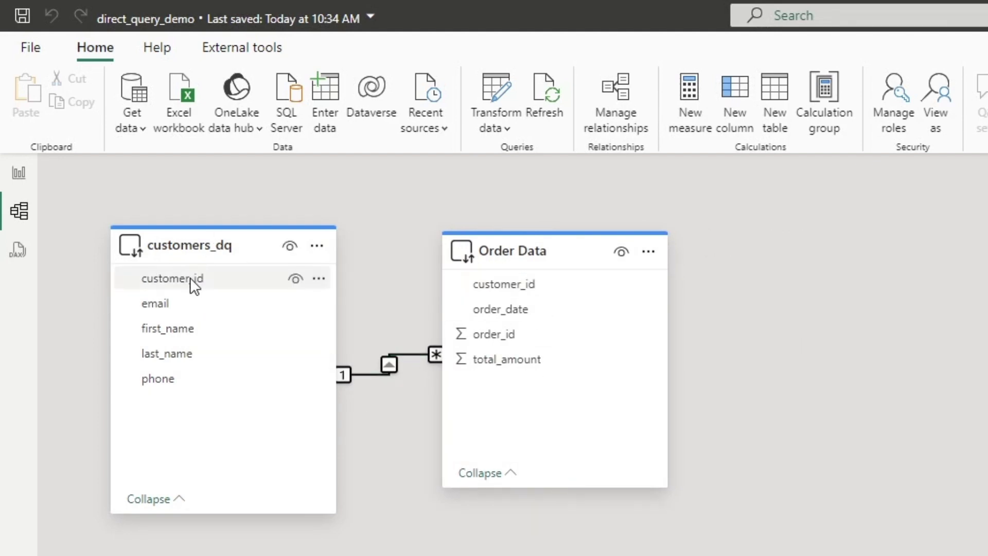
drag(578, 243, 555, 265)
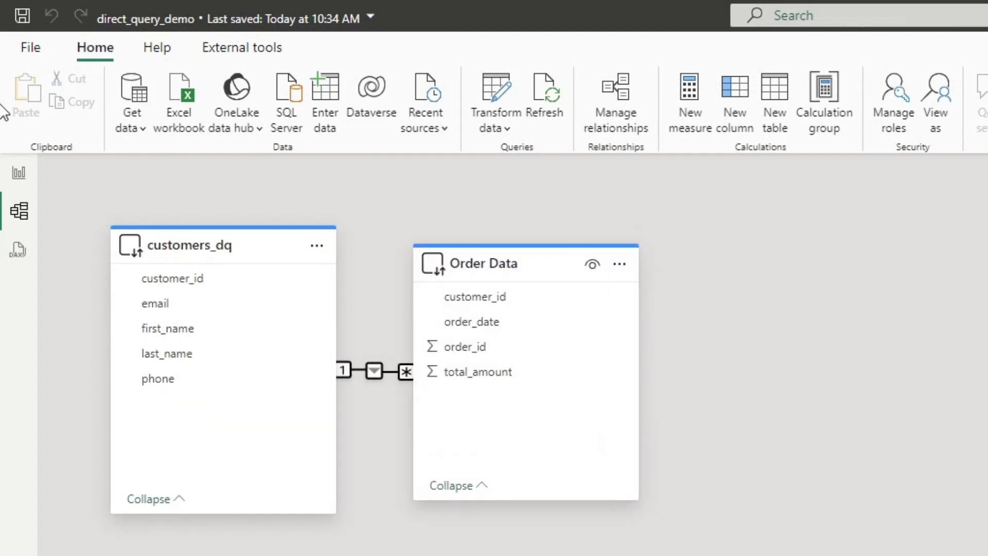
- Switch to the report page and filter the orders table by several customer emails one after another with the email slicer
click(19, 178)
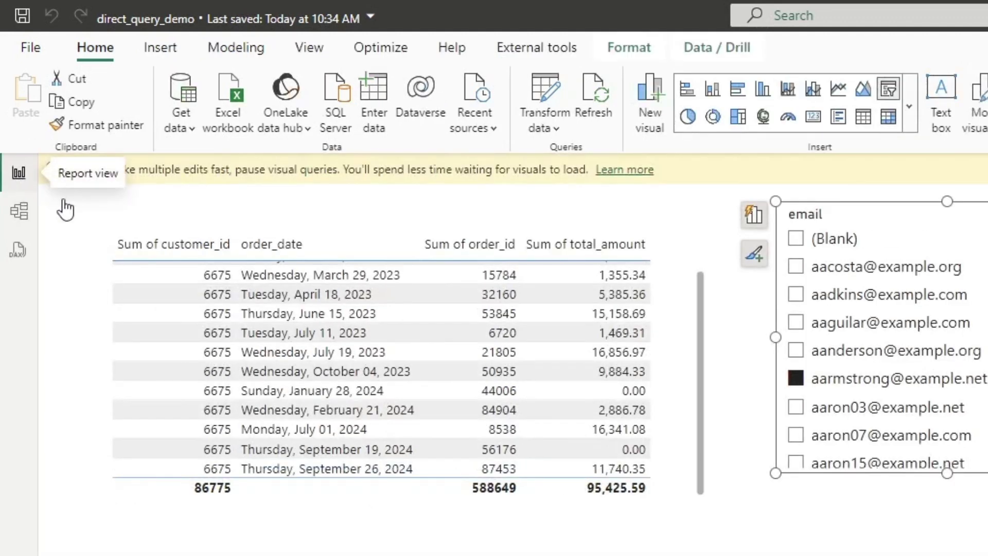
click(792, 323)
click(795, 378)
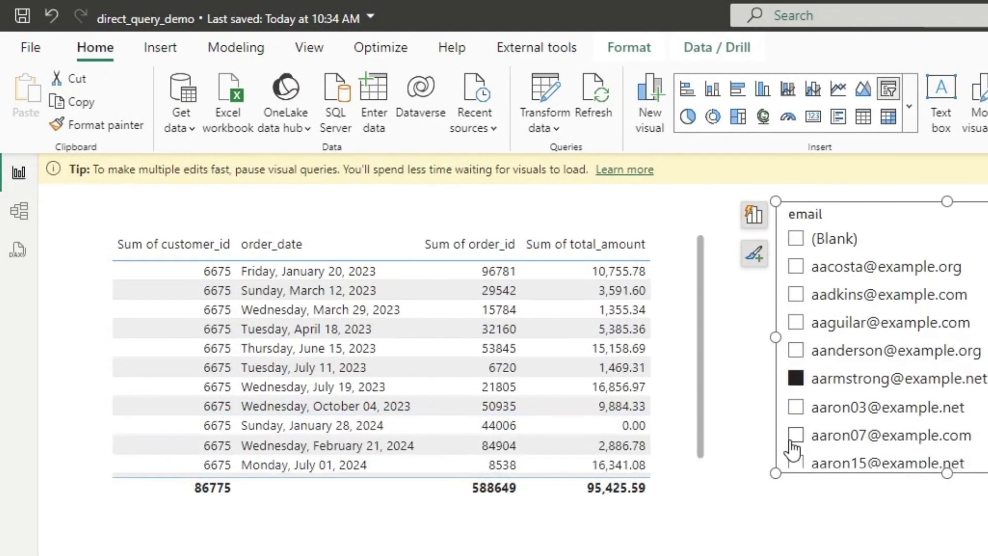
click(795, 435)
scroll(817, 406, down, 3)
click(796, 325)
click(795, 297)
click(796, 353)
click(796, 381)
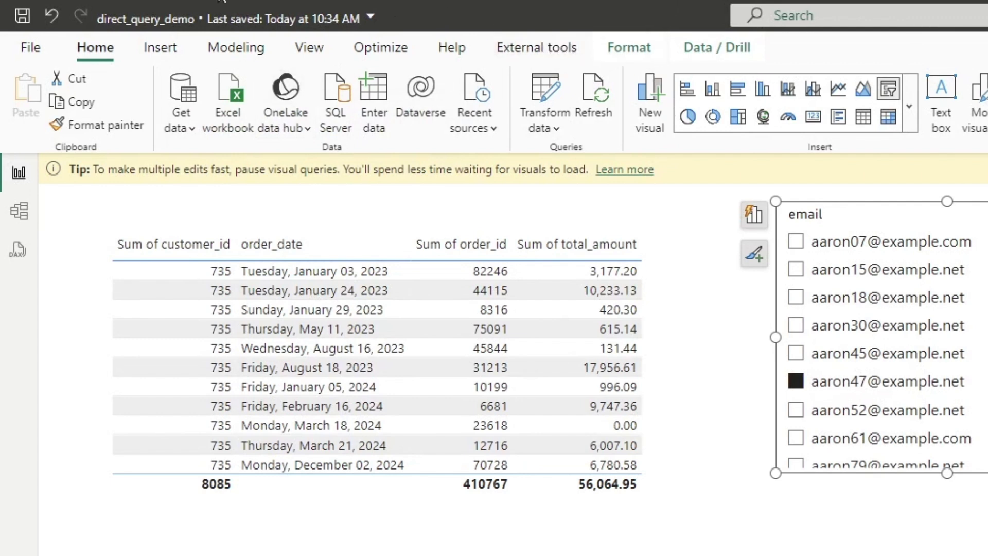
- Start a Performance analyzer recording and interact with the email slicer to capture the visuals' query activity
click(381, 48)
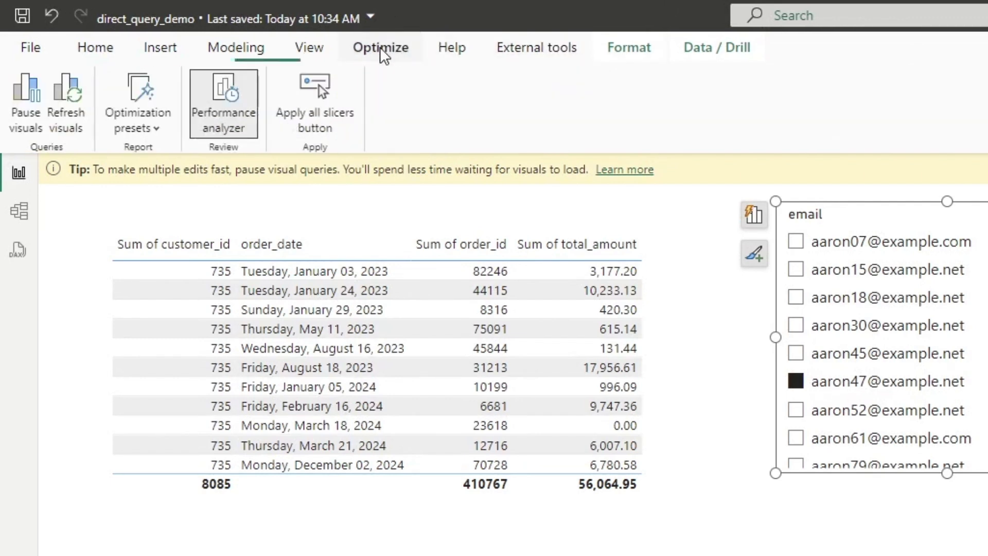
click(210, 120)
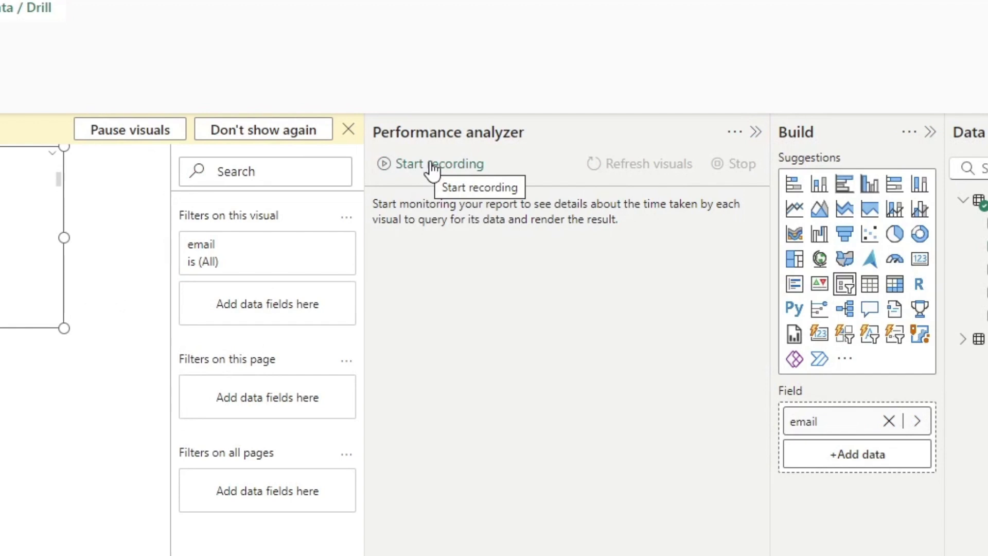
click(430, 168)
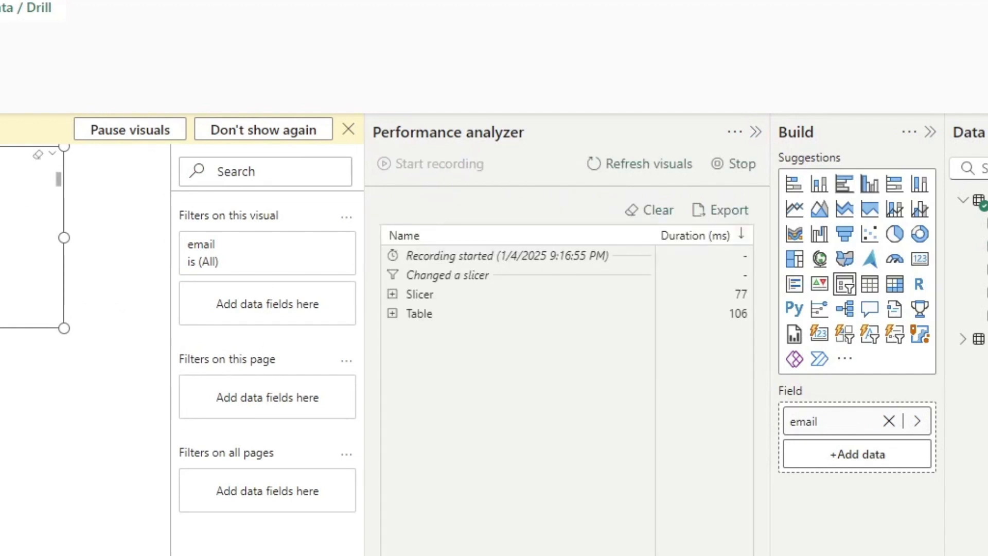
scroll(31, 237, down, 3)
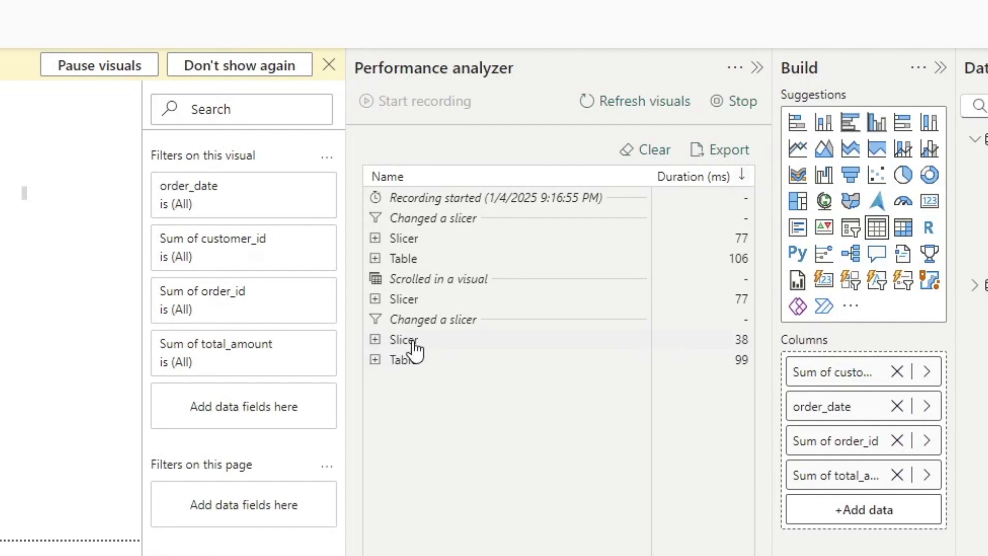
- Expand the most recent Slicer and Table entries in the recording and copy the Table visual's query
click(377, 340)
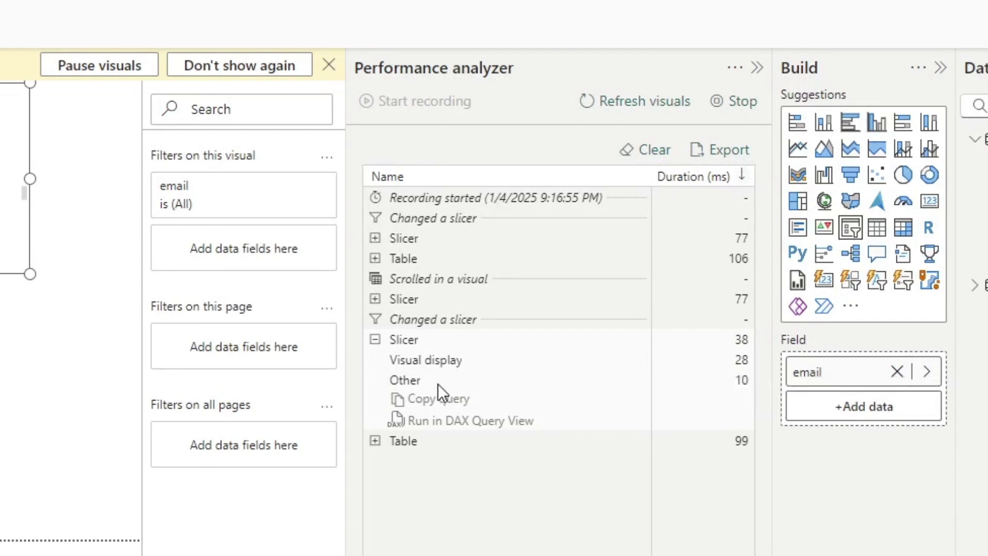
click(397, 443)
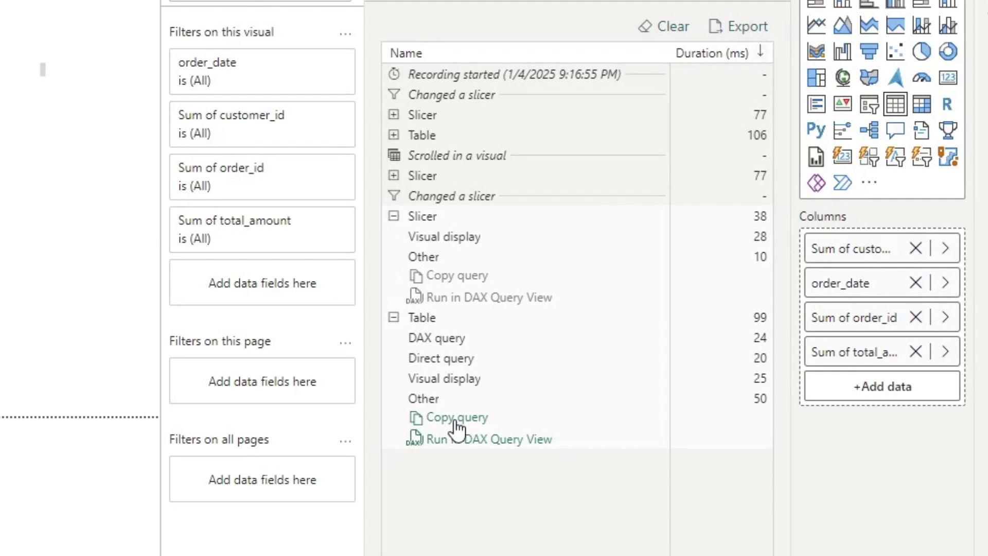
click(470, 419)
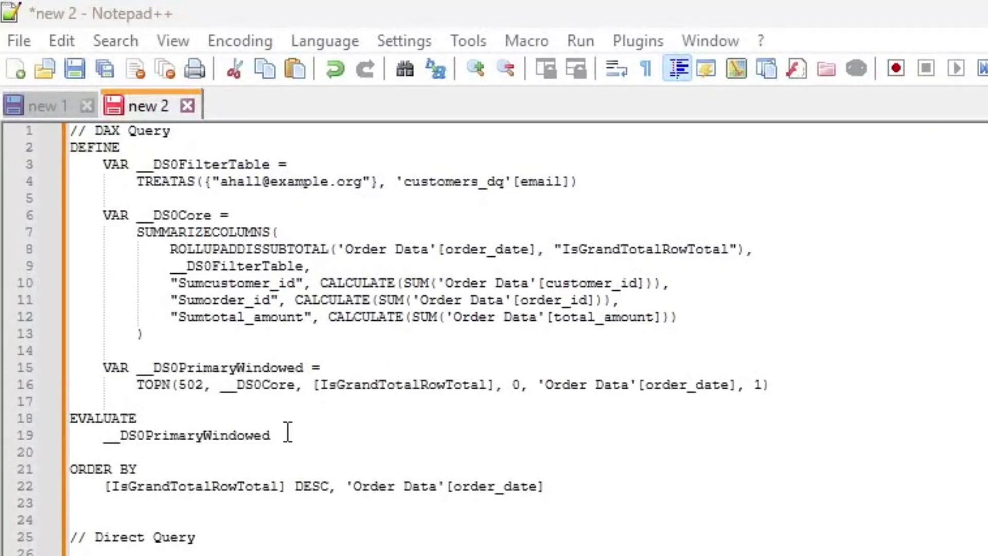
- Switch to Notepad++ and examine the pasted DAX query and the SQL under the Direct Query comment
click(111, 149)
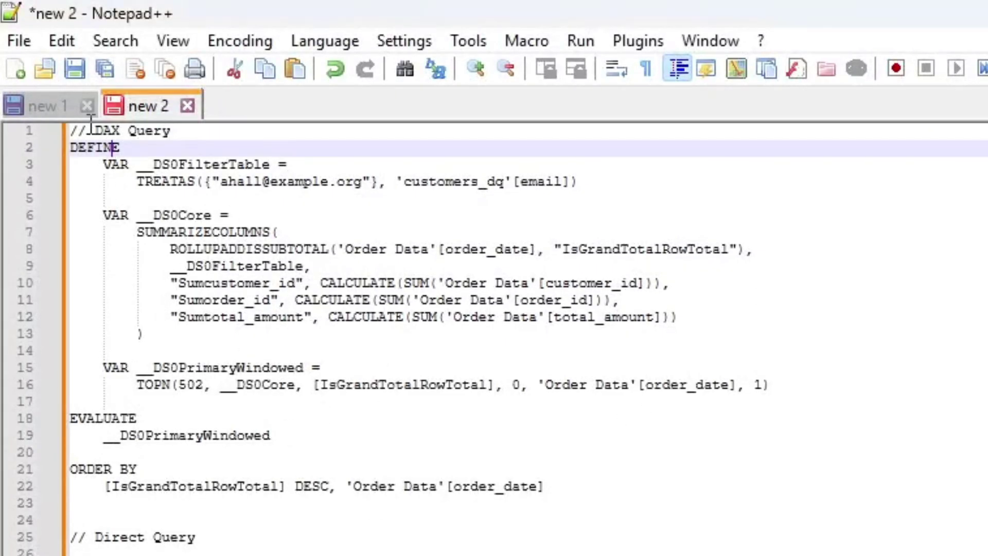
drag(62, 150, 588, 505)
click(76, 148)
scroll(589, 504, down, 1)
scroll(494, 308, down, 3)
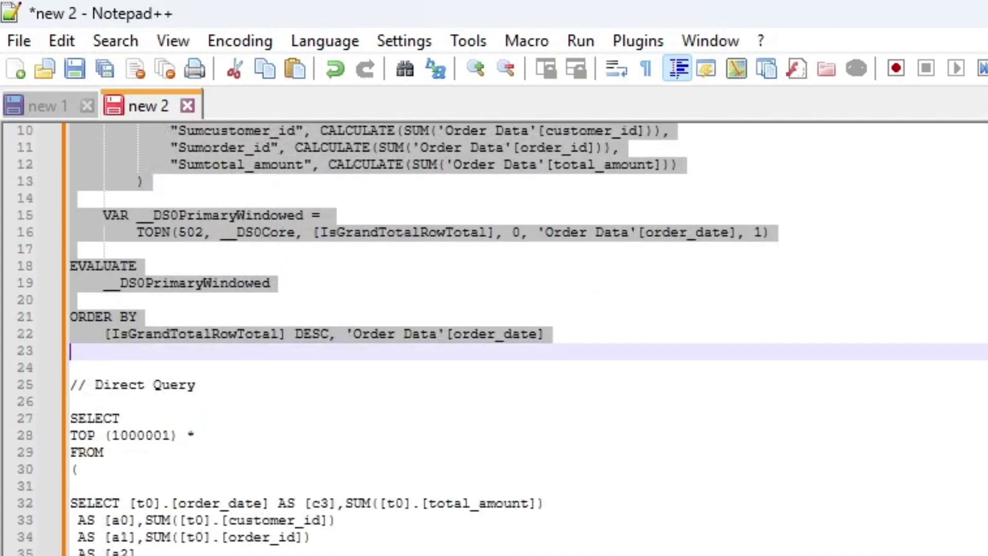
click(132, 402)
drag(87, 334, 412, 555)
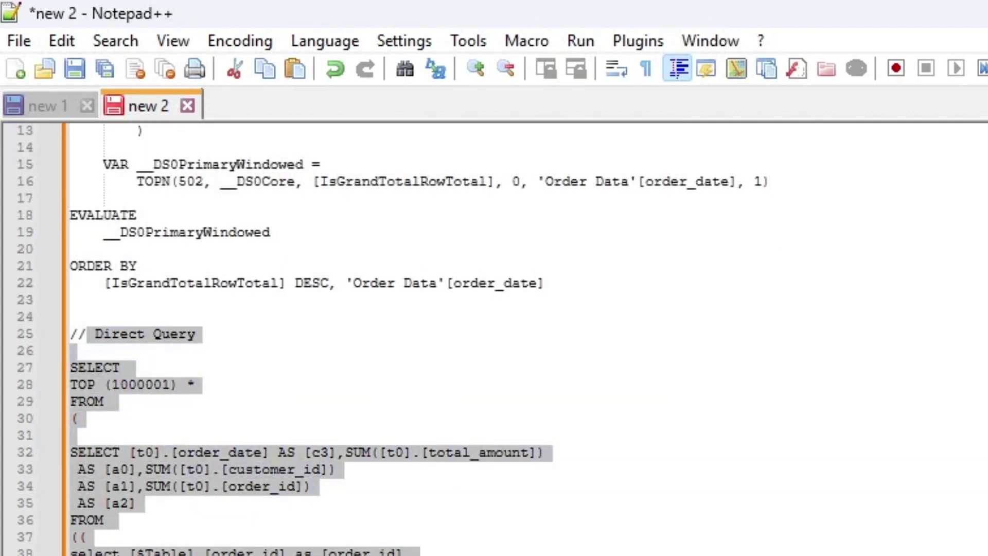
click(411, 553)
scroll(494, 340, up, 1)
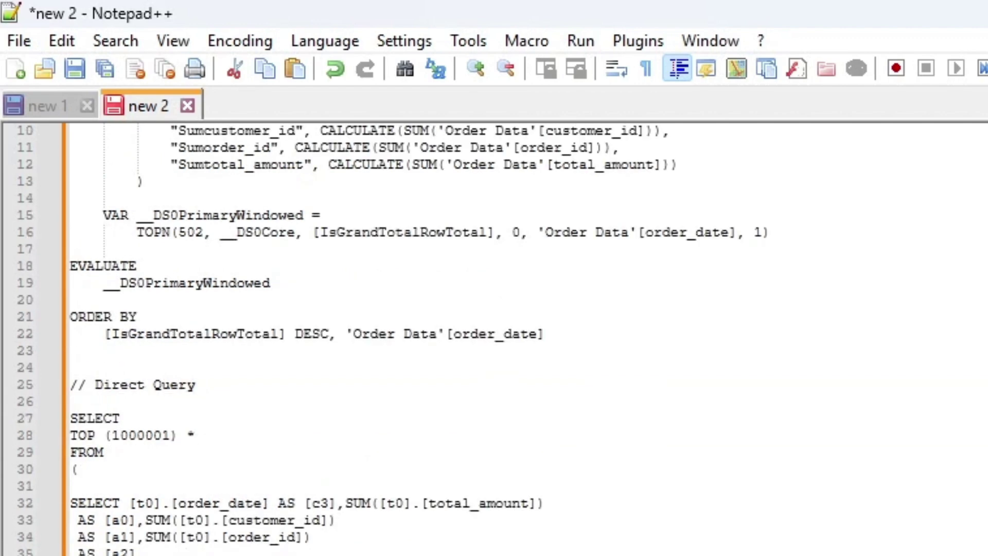
scroll(494, 339, down, 4)
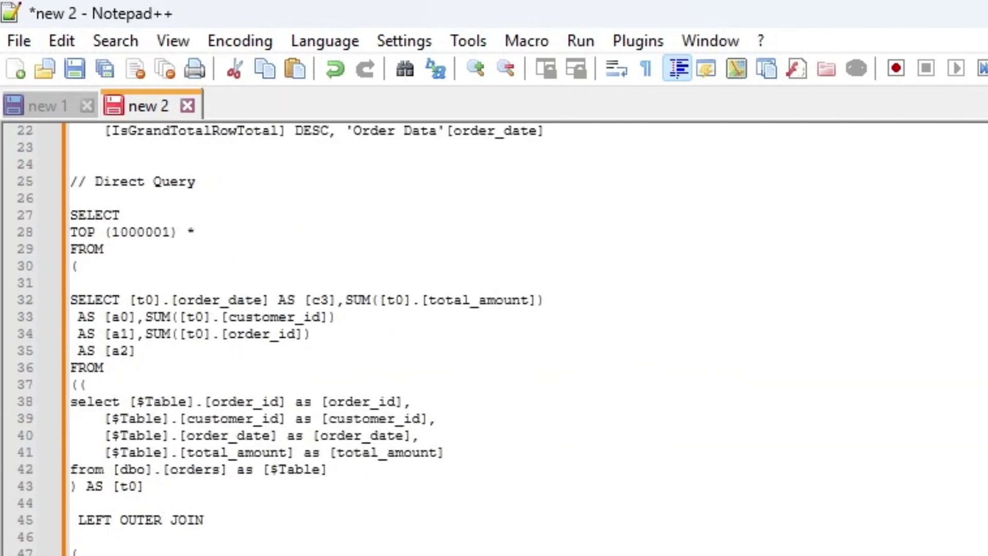
- Copy the complete SQL statement beneath the Direct Query comment
scroll(494, 339, up, 5)
drag(59, 553, 43, 476)
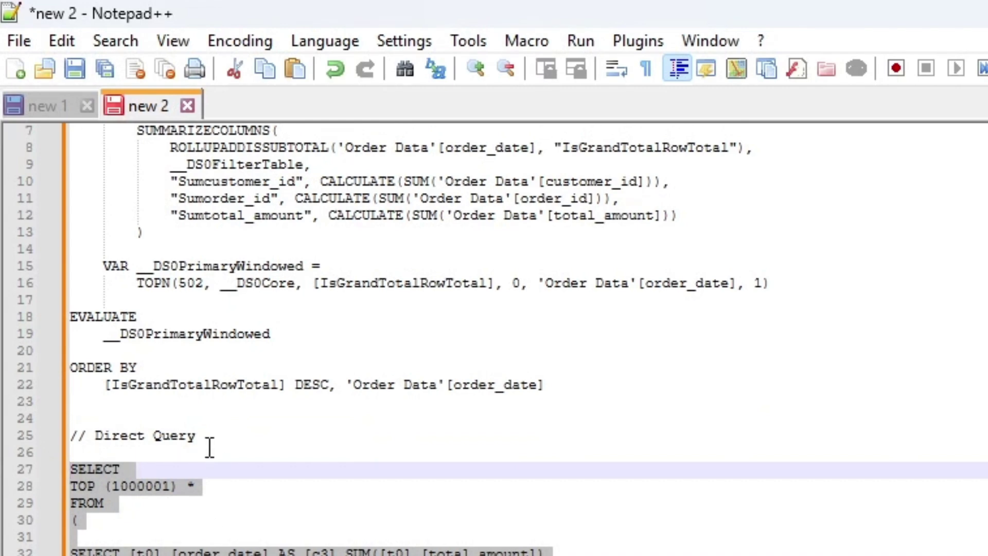
scroll(493, 339, down, 2)
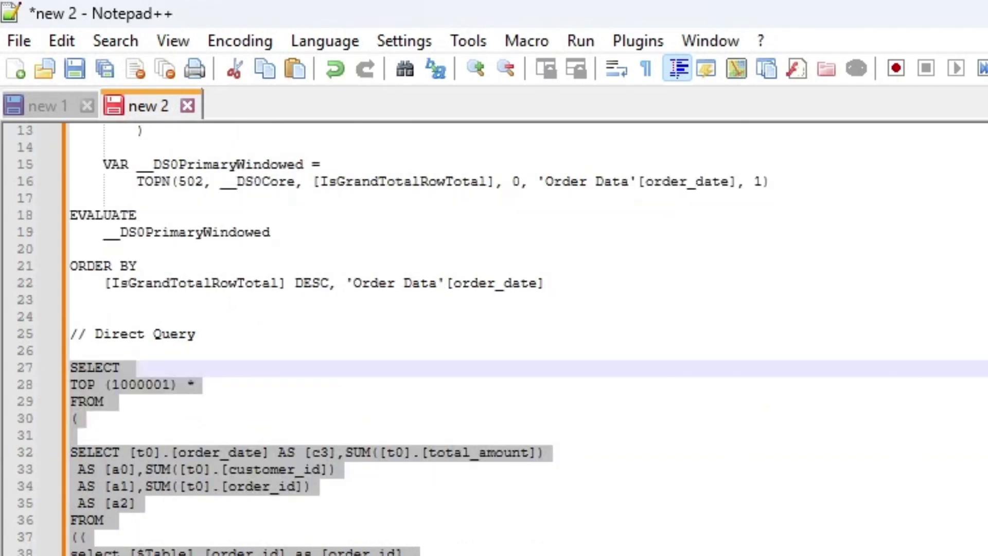
scroll(494, 339, down, 2)
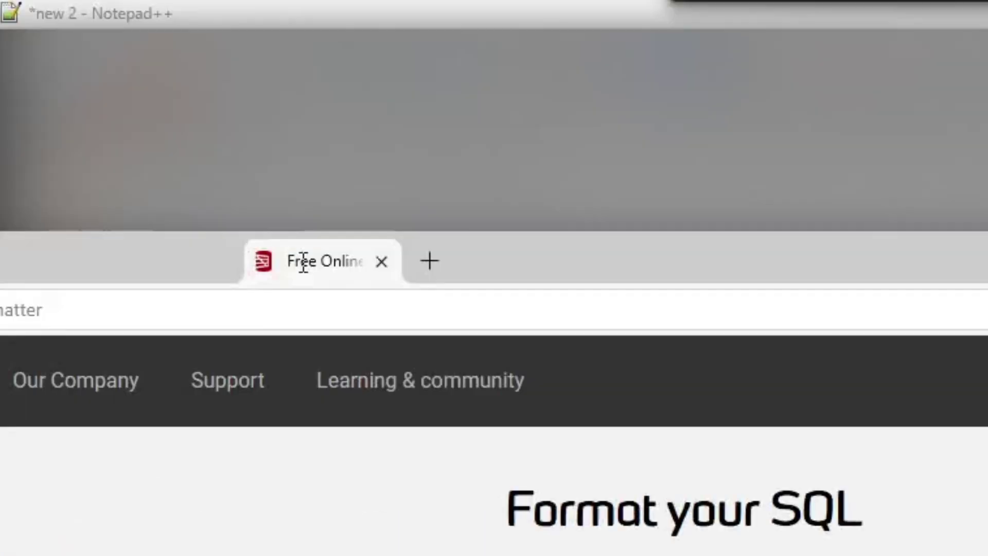
- Switch to the online SQL formatter in the browser, paste the Direct Query statement and format it
drag(302, 260, 443, 97)
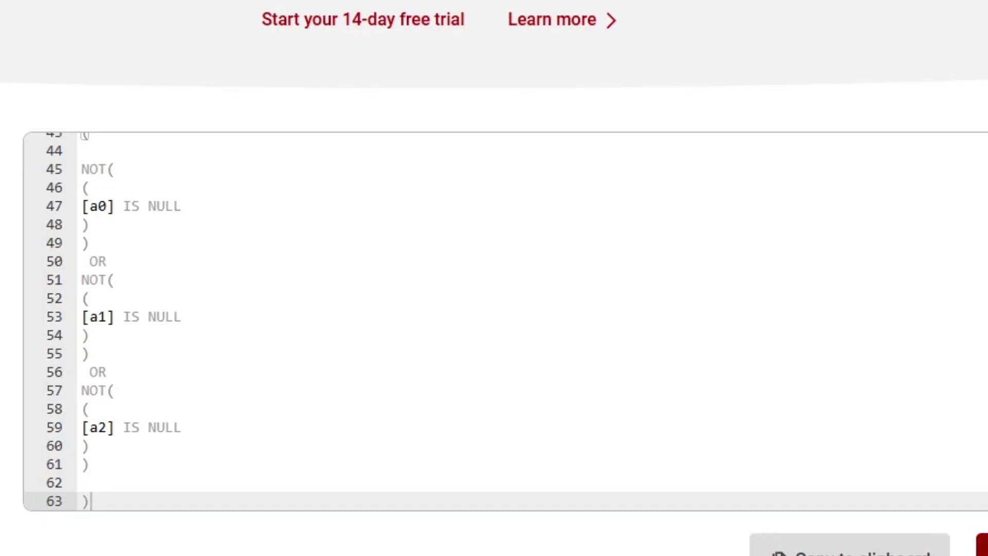
click(582, 226)
scroll(363, 325, up, 5)
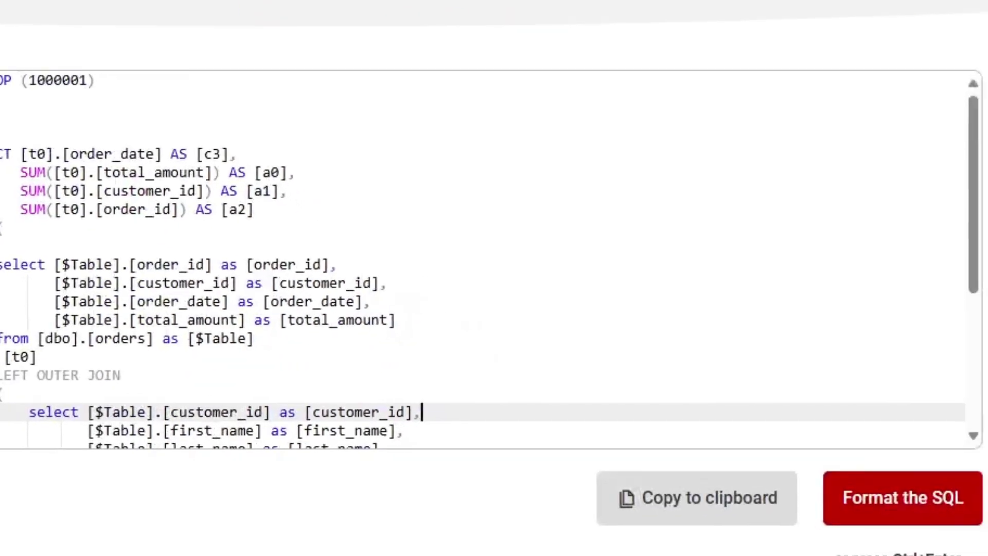
scroll(367, 373, down, 1)
scroll(261, 308, down, 3)
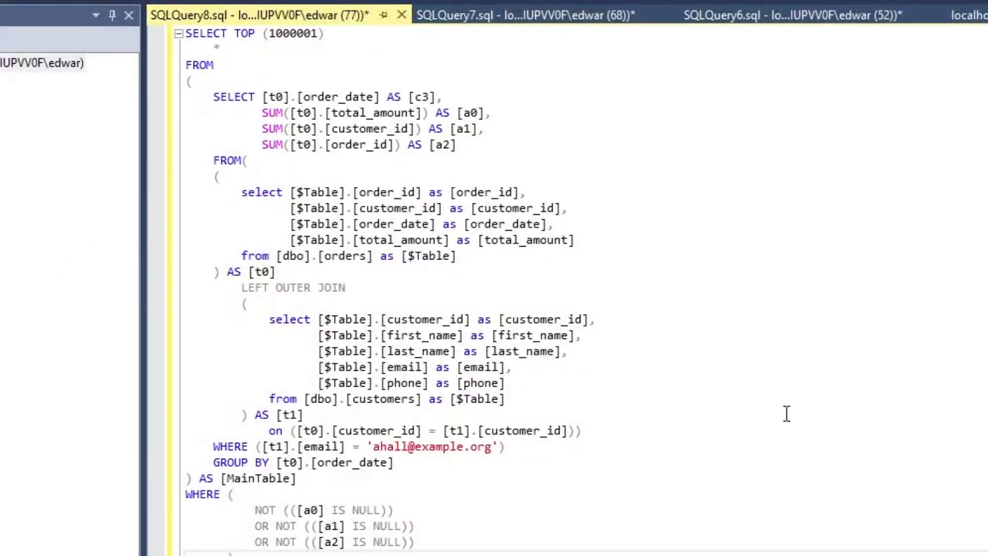
- Switch to SQL Server Management Studio and examine the formatted query's outer SELECT TOP, aggregated columns and orders subquery
click(262, 63)
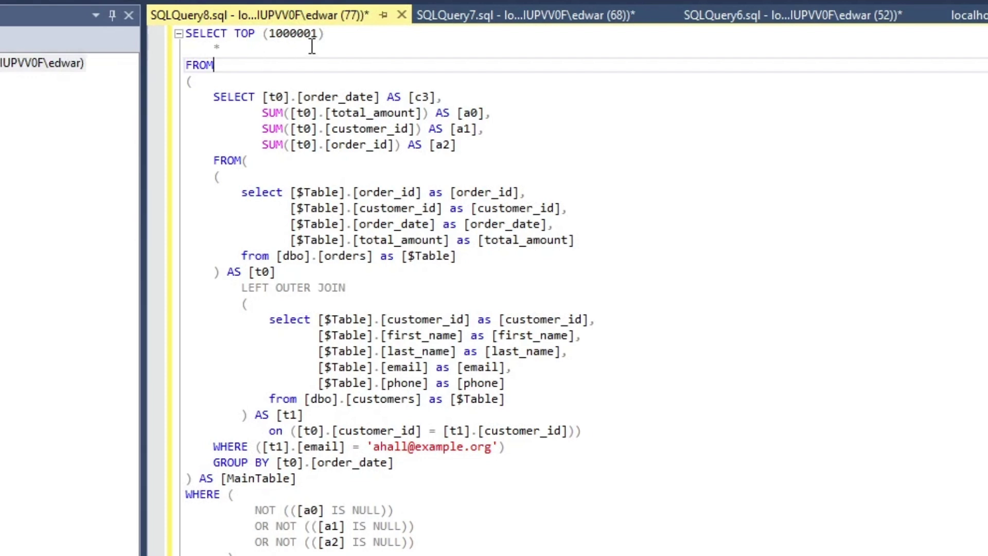
click(299, 34)
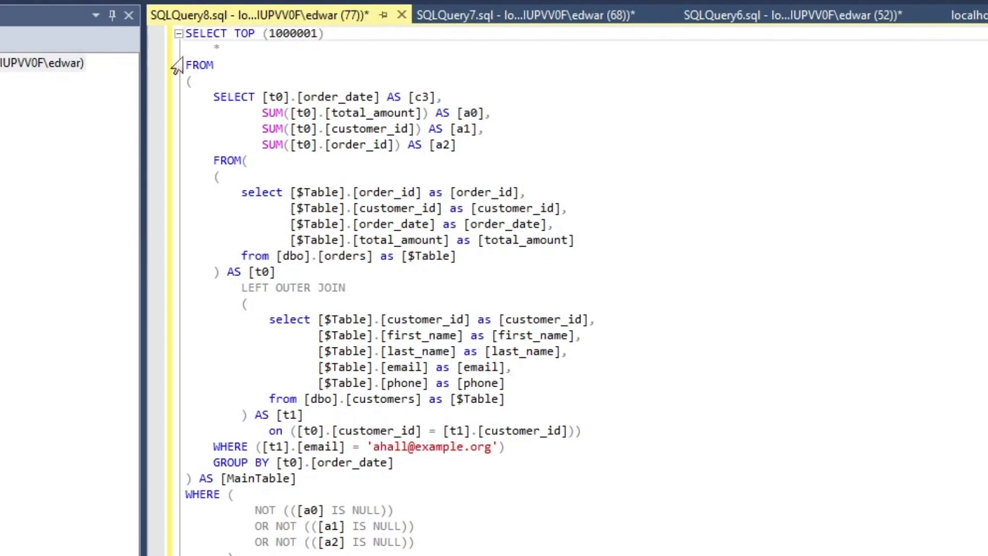
click(216, 68)
click(229, 97)
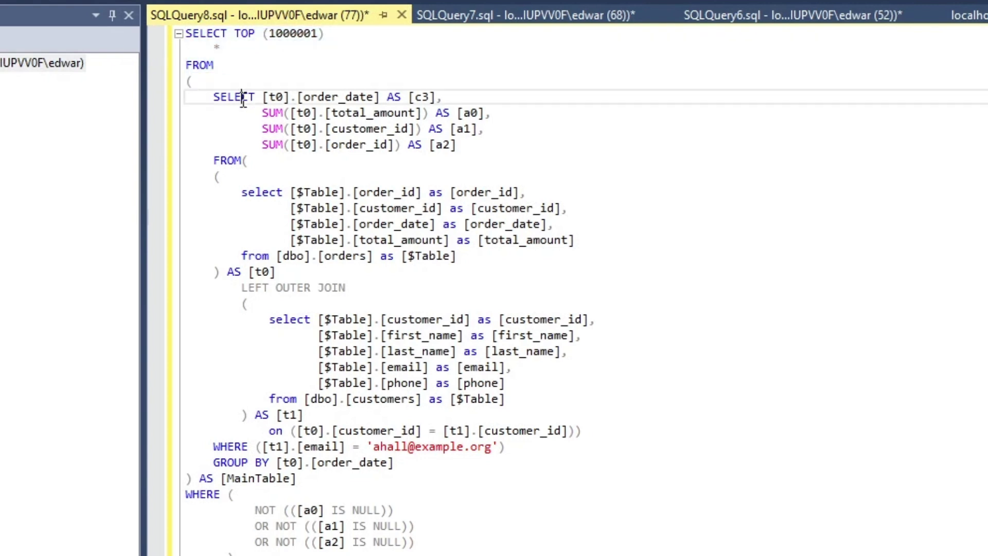
drag(208, 97, 469, 157)
click(224, 194)
drag(241, 193, 493, 255)
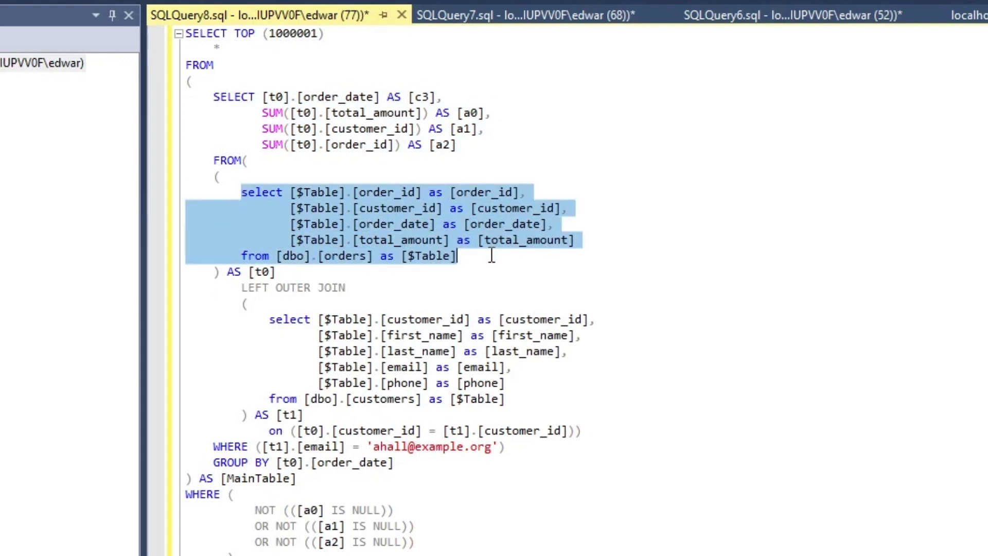
- Examine the LEFT OUTER JOIN customers subquery, the email WHERE condition and the final NOT NULL conditions
click(429, 303)
drag(227, 288, 555, 401)
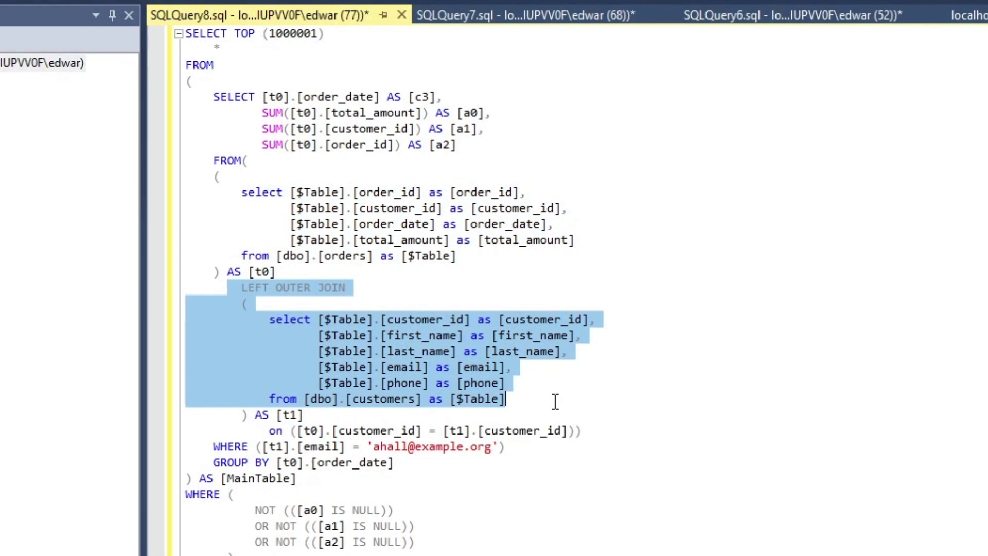
click(506, 465)
drag(214, 447, 350, 447)
click(519, 465)
click(340, 510)
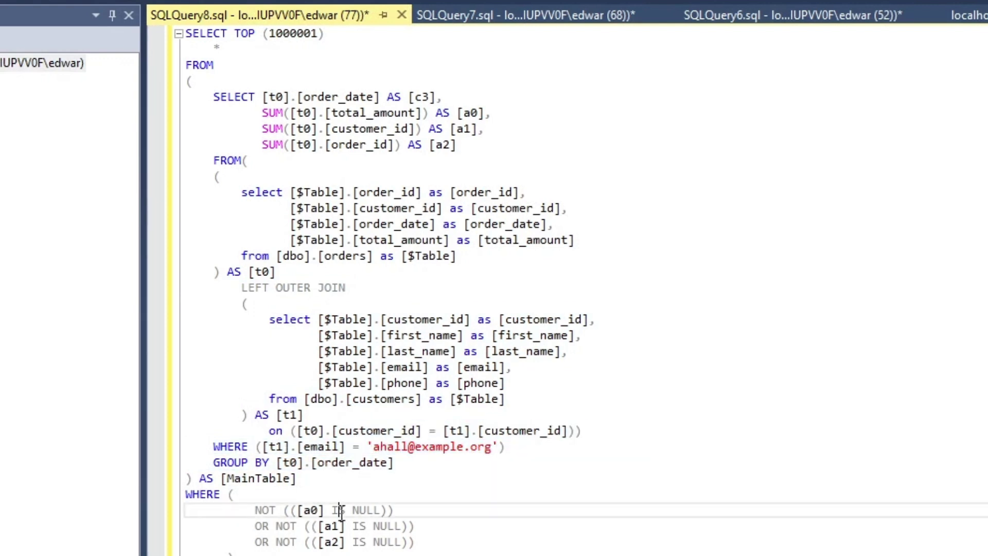
drag(249, 507, 452, 530)
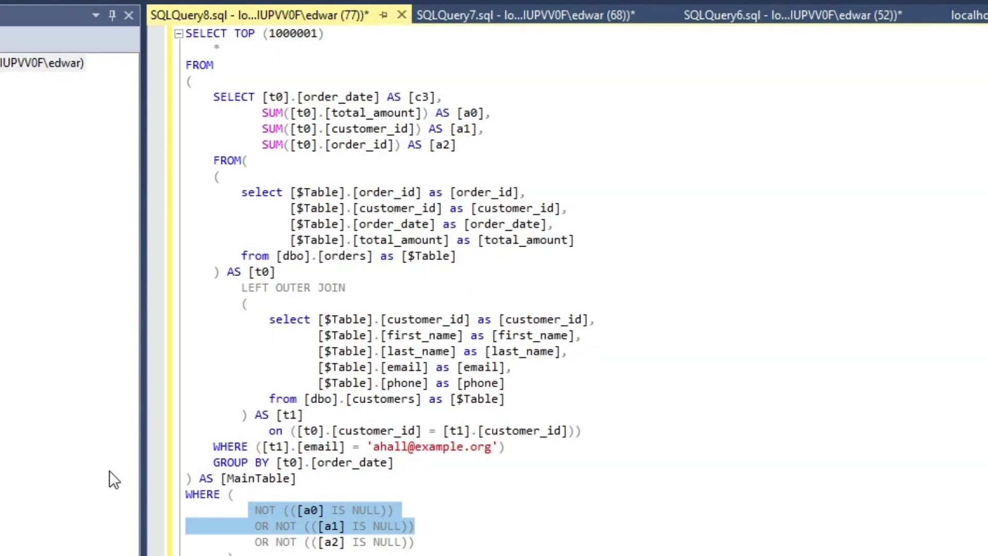
- Compare the selected order columns and orders source table with the email filter and the LEFT OUTER JOIN clause
click(406, 287)
mouse_move(362, 364)
mouse_move(363, 222)
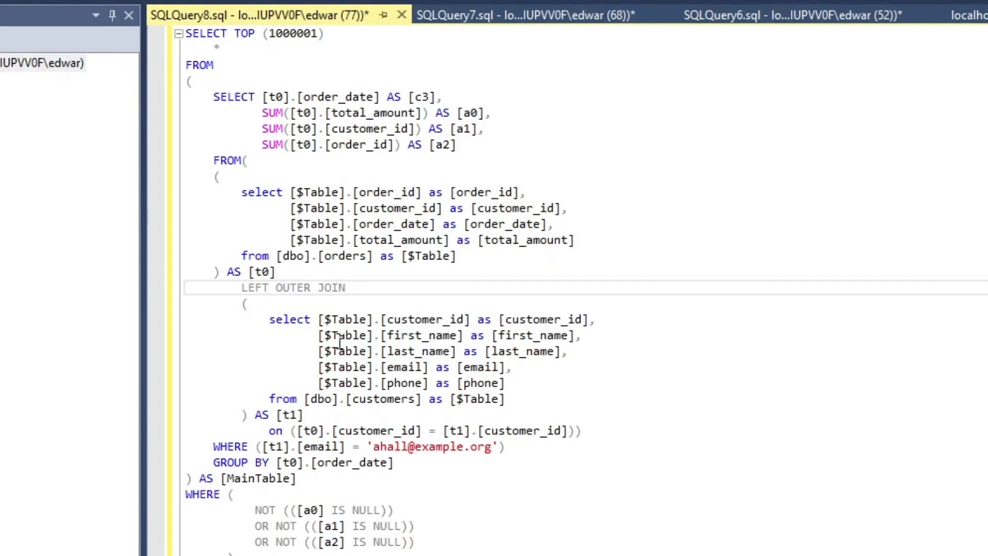
drag(318, 192, 554, 224)
drag(374, 446, 493, 447)
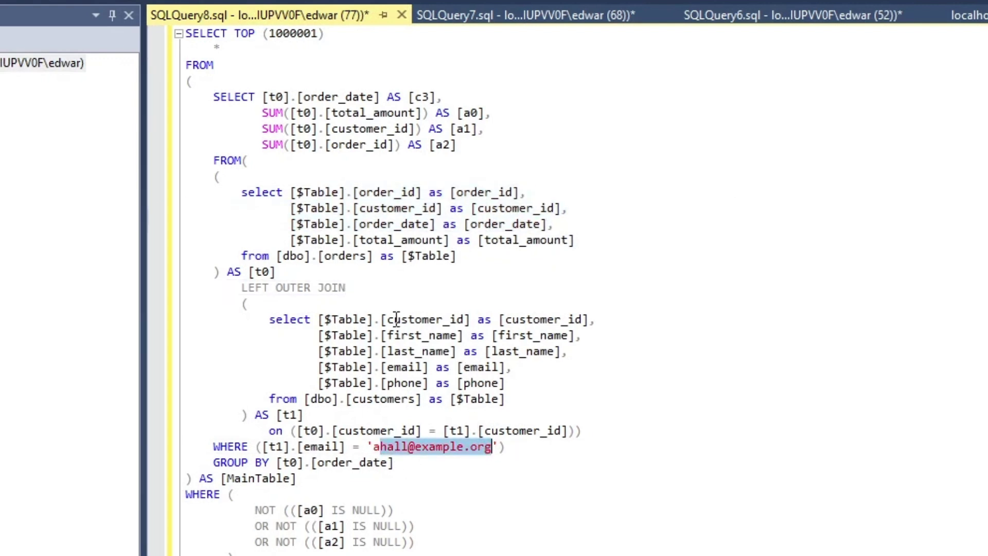
drag(256, 255, 443, 256)
drag(341, 447, 460, 447)
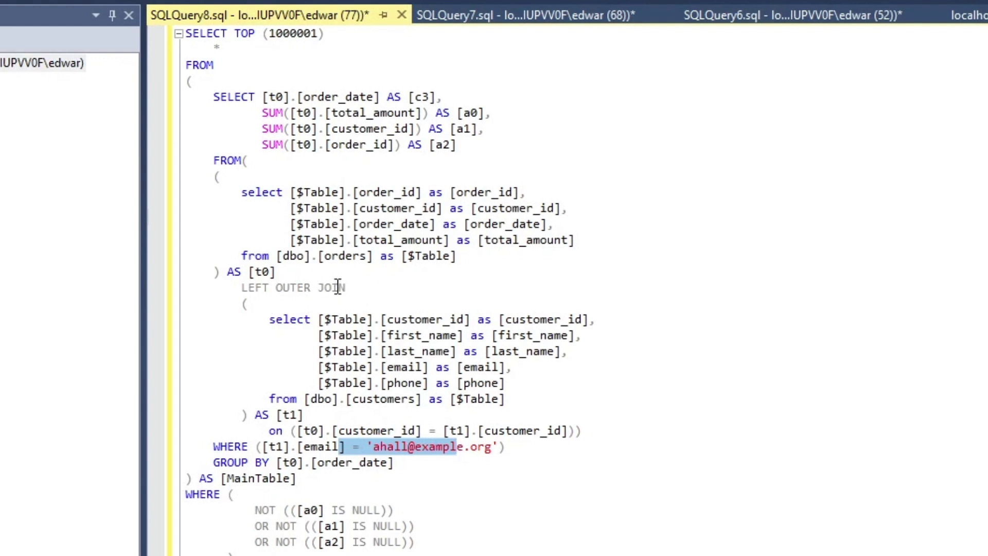
drag(357, 283, 239, 284)
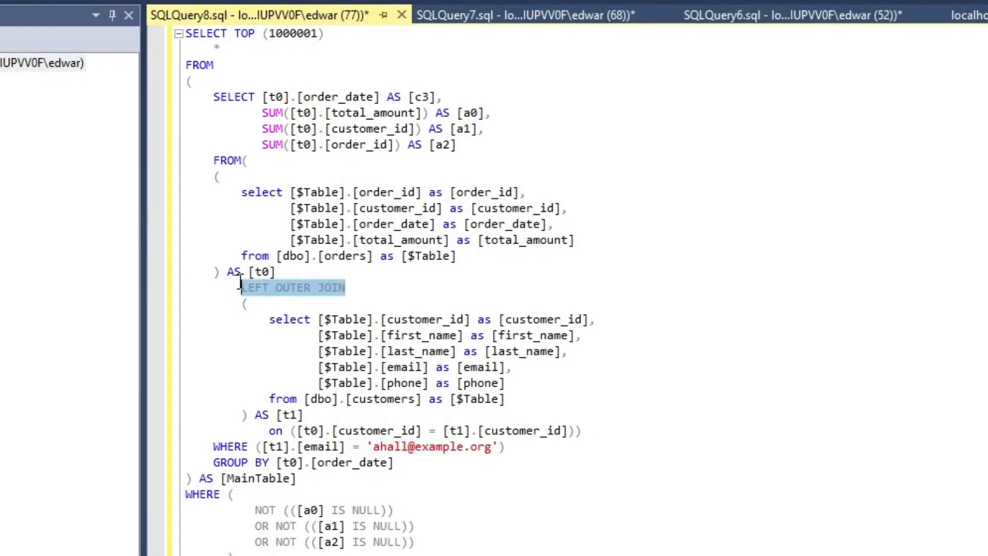
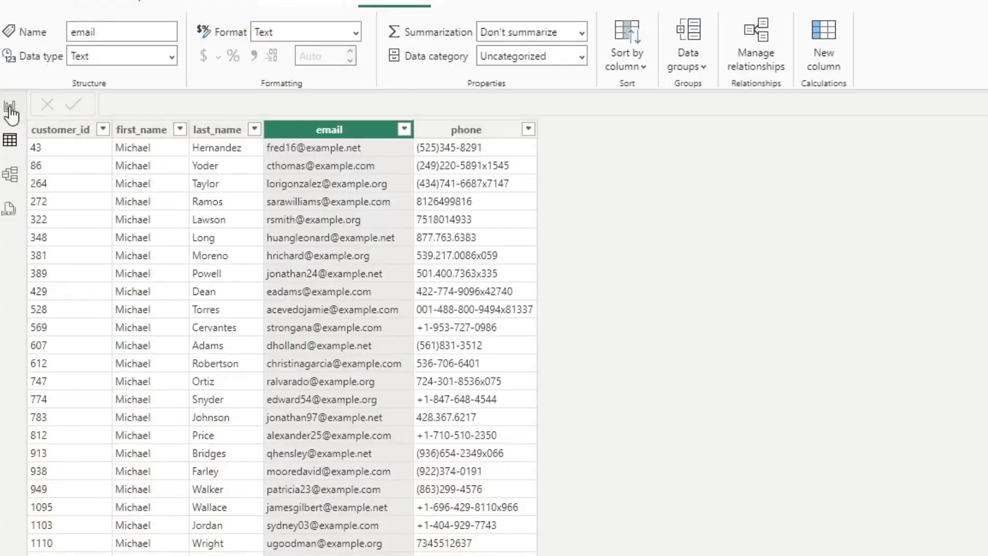
- Return to the report view and select several different customer emails in turn in the email slicer
click(10, 106)
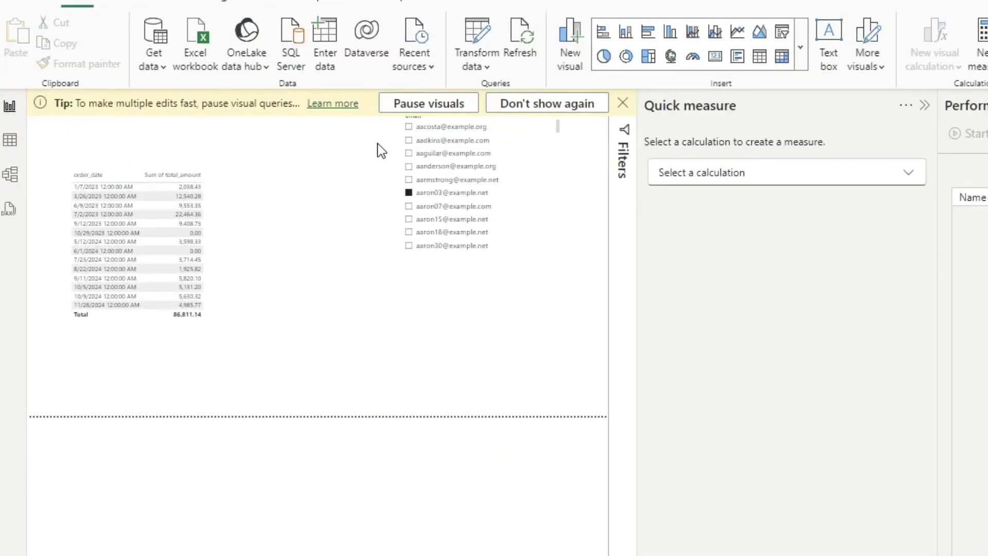
click(408, 232)
click(410, 247)
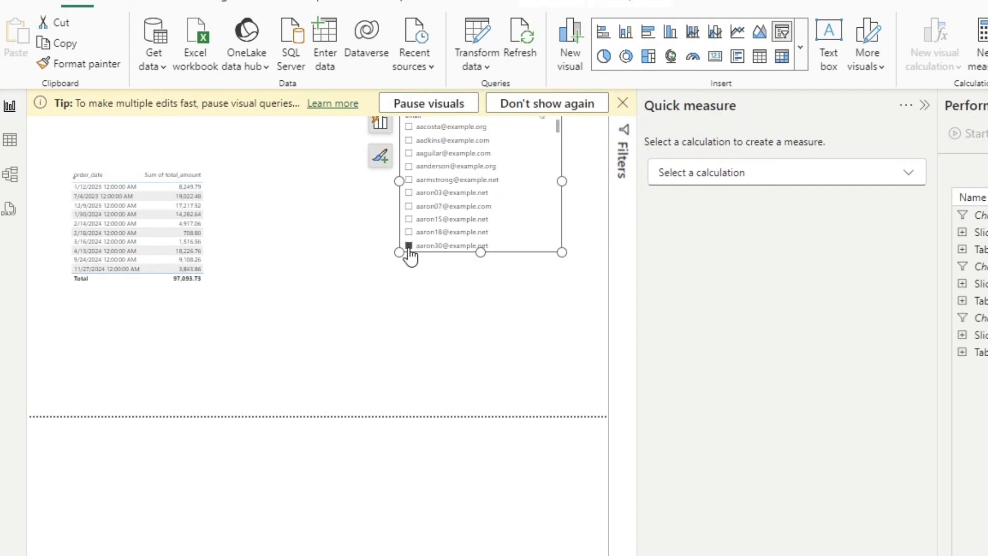
scroll(408, 242, down, 3)
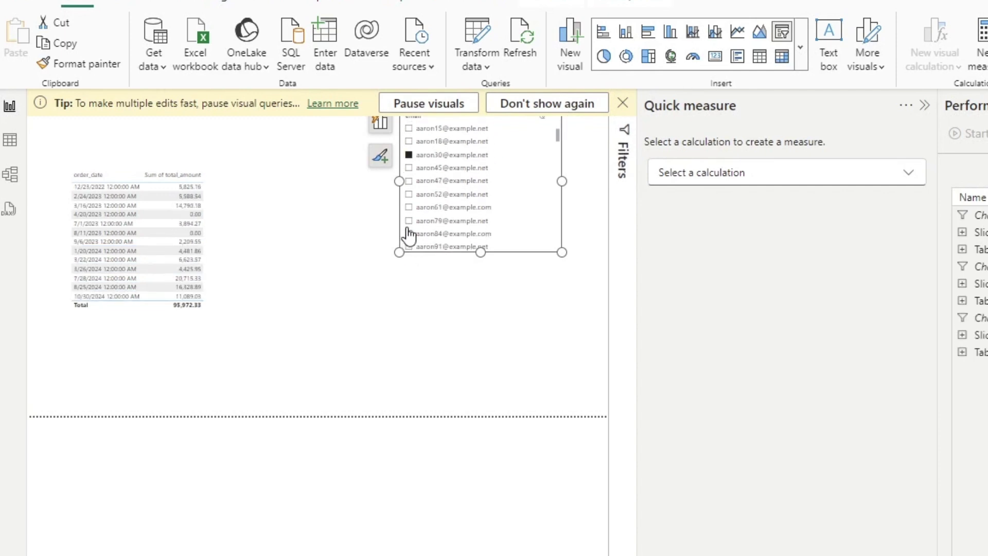
click(422, 181)
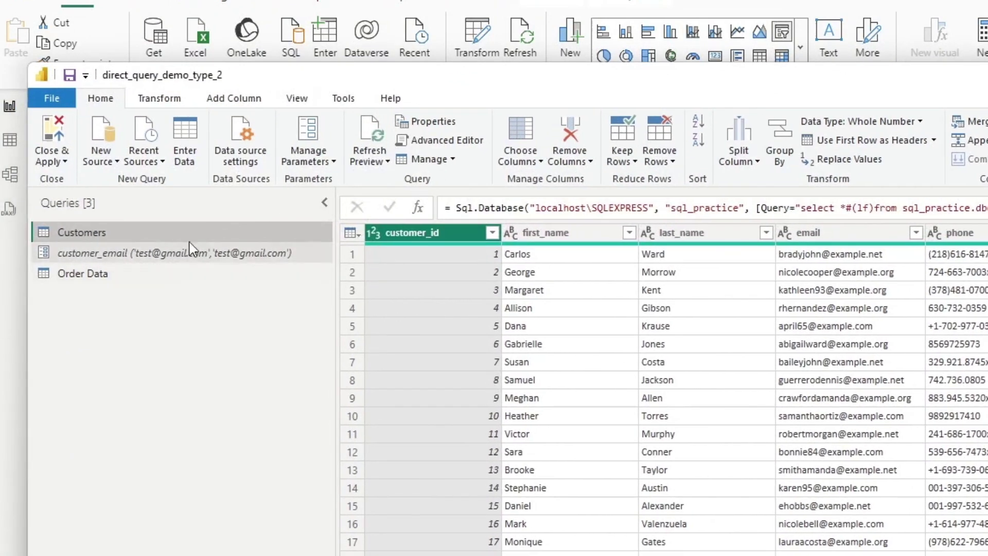
- Open the Order Data query's M code and examine its Sql.Database Source line with EnableCrossDatabaseFolding
click(89, 273)
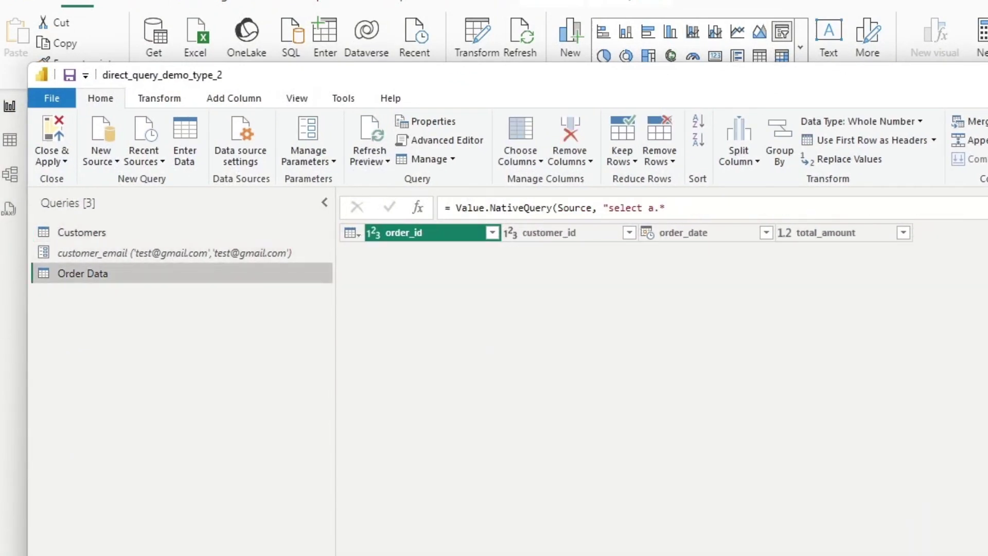
click(465, 144)
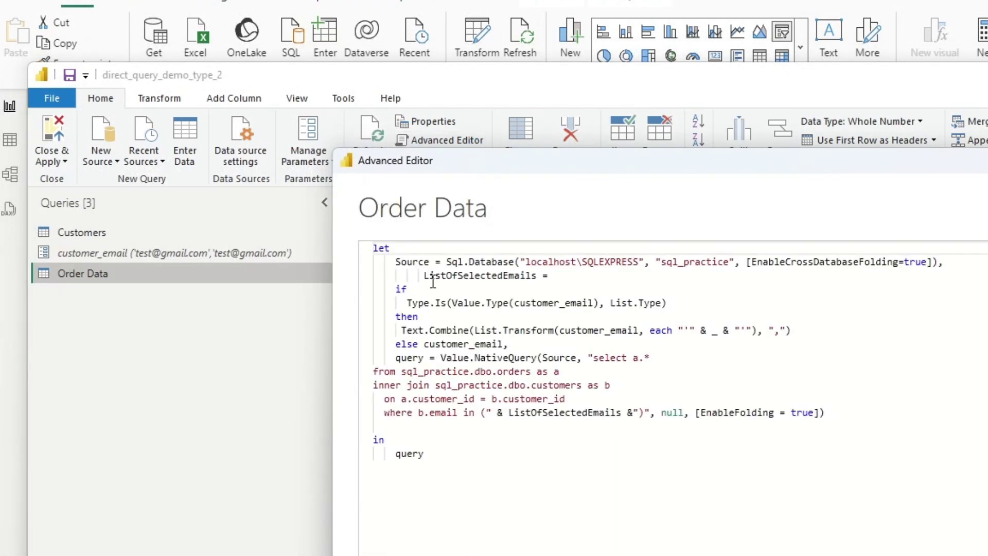
click(489, 275)
drag(384, 261, 962, 262)
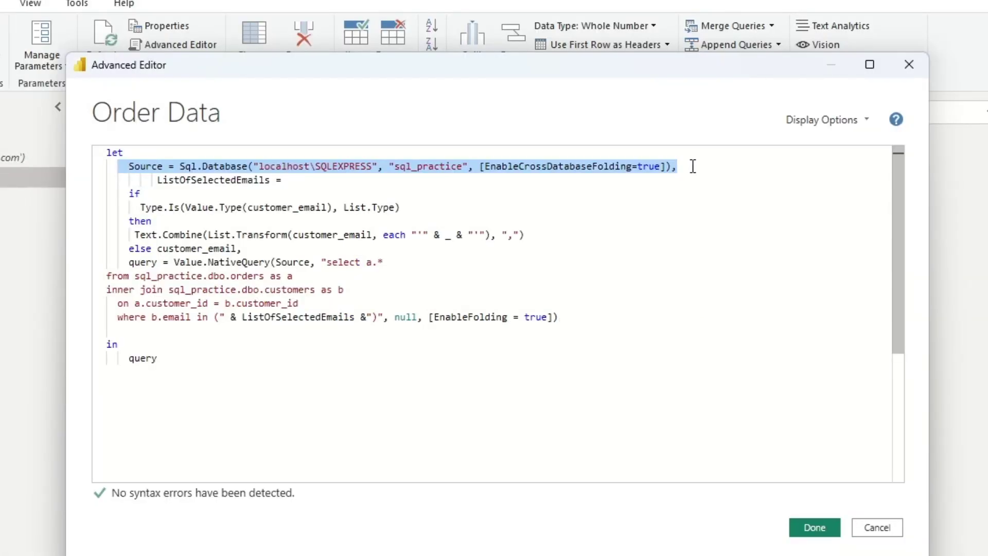
click(586, 170)
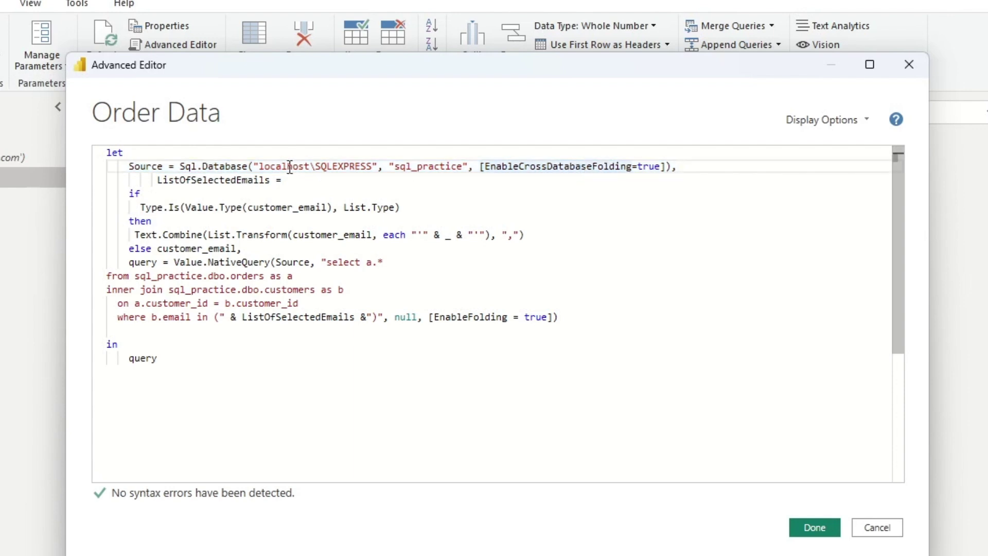
- Examine the ListOfSelectedEmails expression, including its list type check and the Text.Combine and List.Transform functions
click(201, 199)
drag(157, 180, 323, 250)
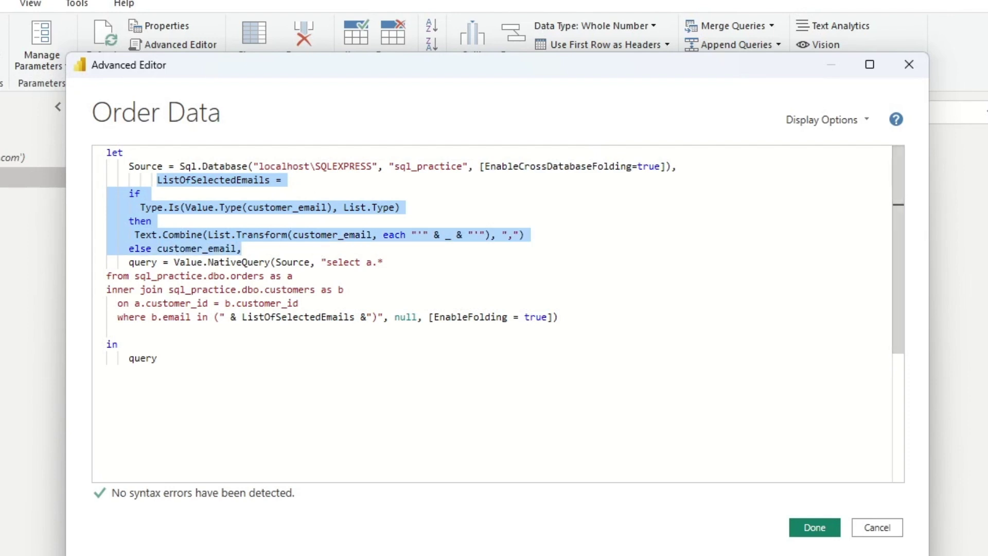
click(191, 262)
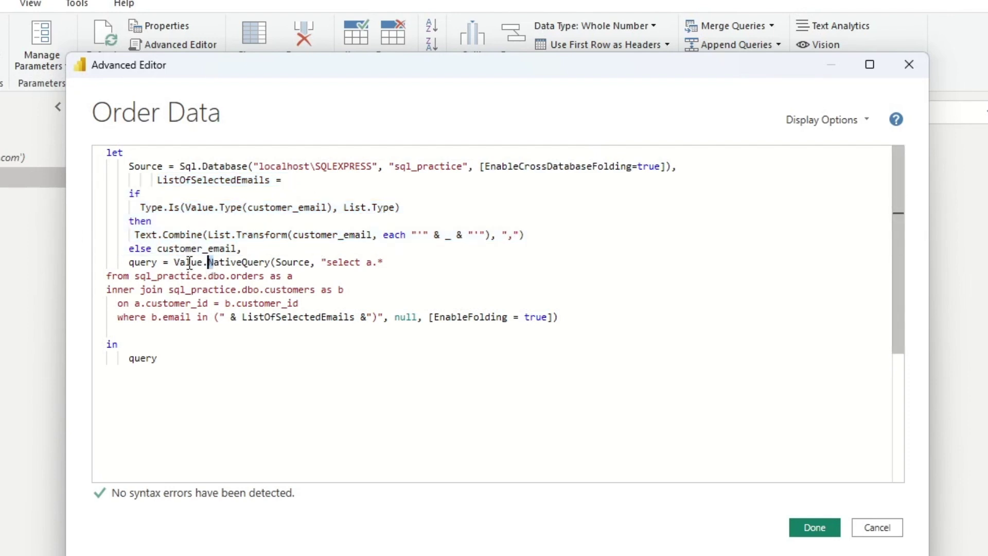
click(219, 235)
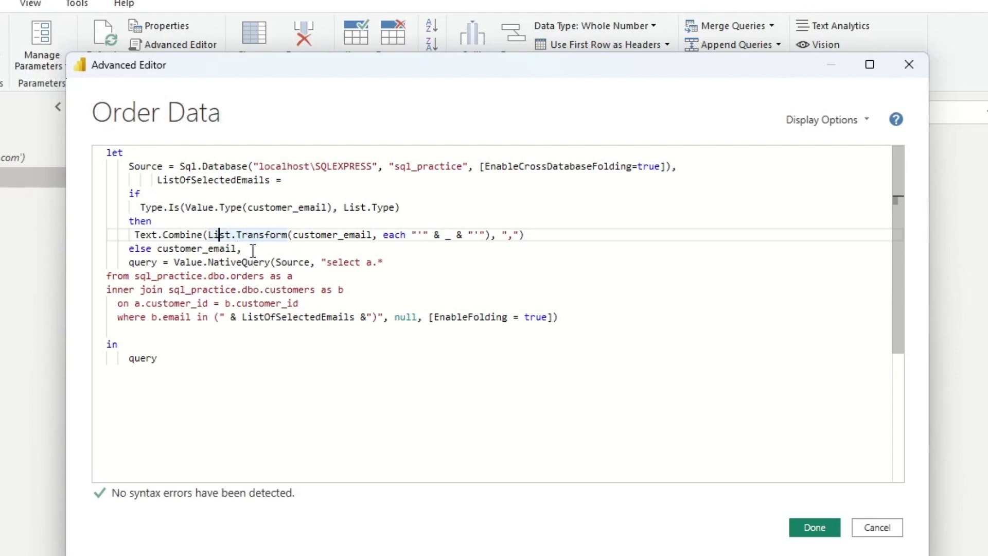
click(511, 235)
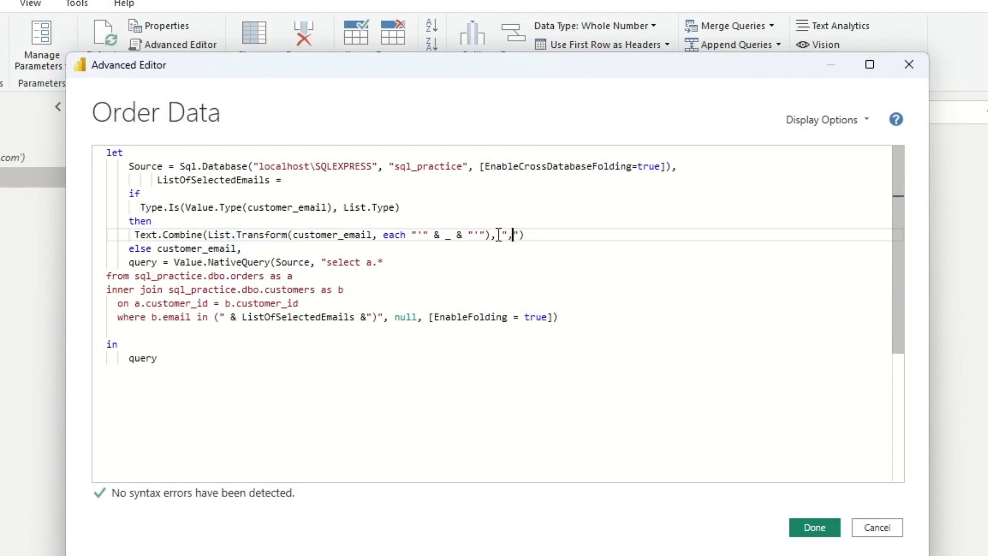
- Examine the Value.NativeQuery SQL with its inner join, email filter and EnableFolding option, and close the editor without saving changes
click(296, 275)
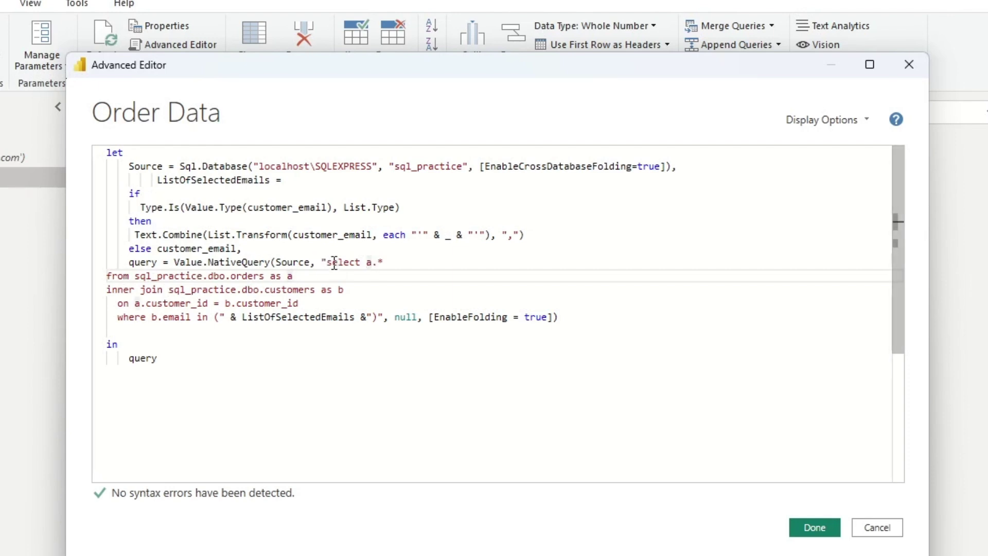
drag(331, 263, 367, 317)
click(470, 349)
drag(457, 317, 530, 317)
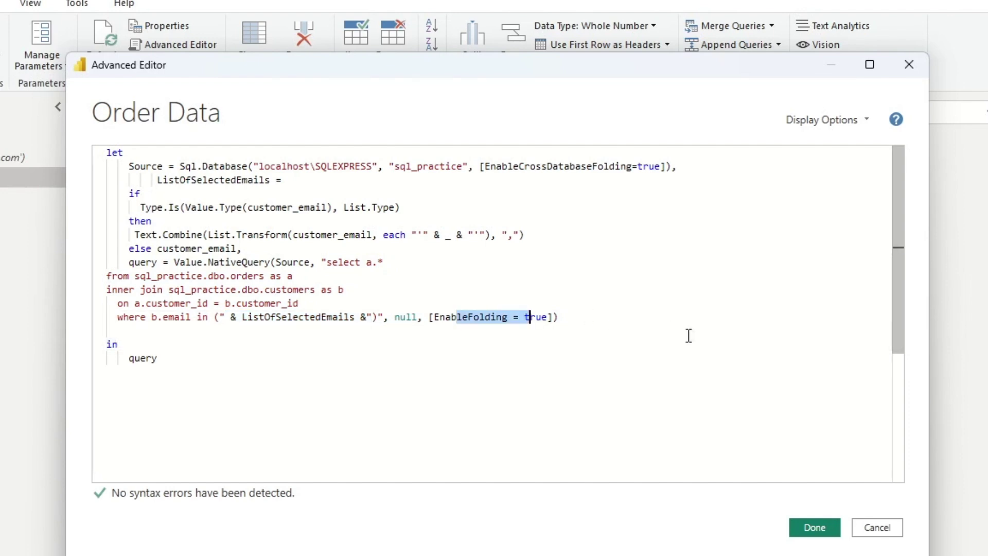
click(881, 528)
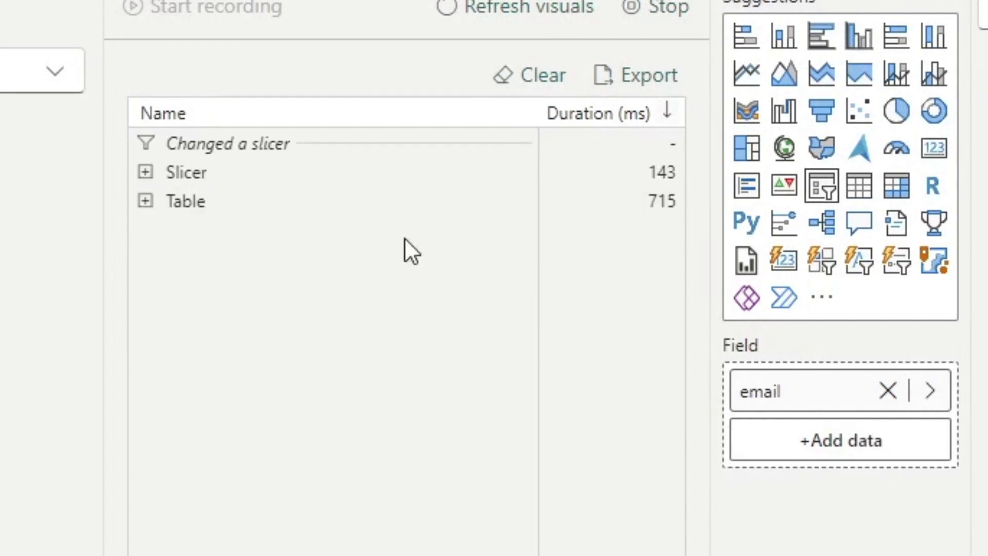
- Copy the Table visual's captured query from Performance analyzer and paste it into the text editor
click(144, 201)
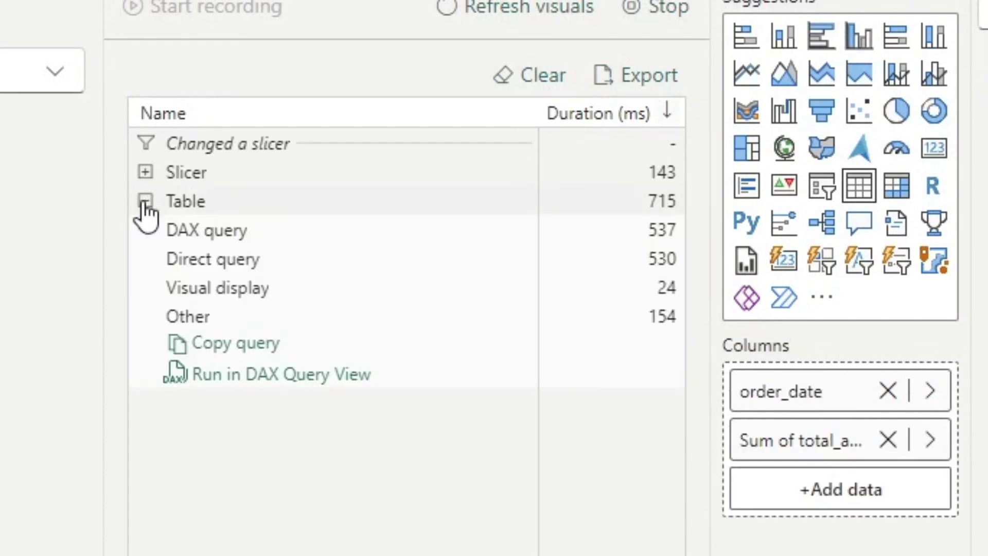
click(227, 352)
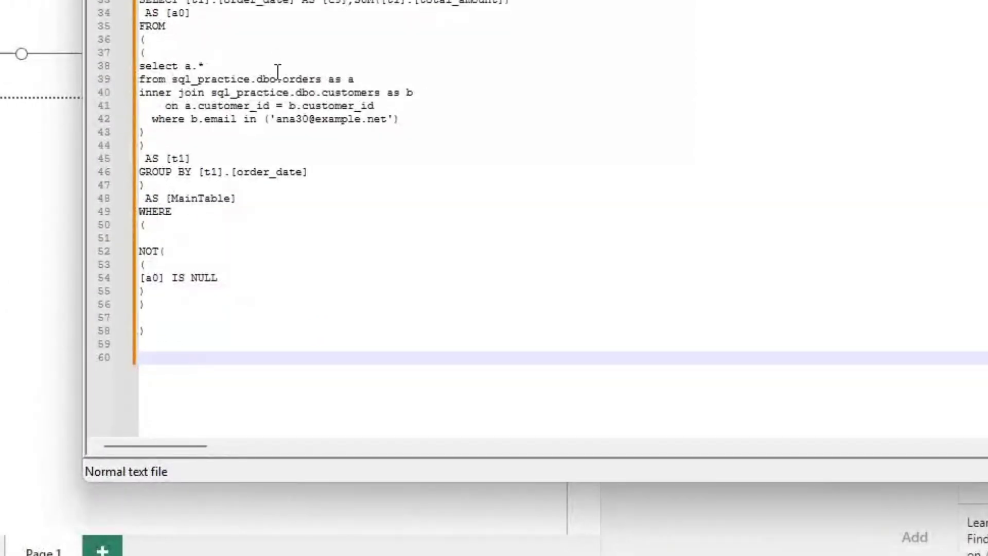
click(261, 53)
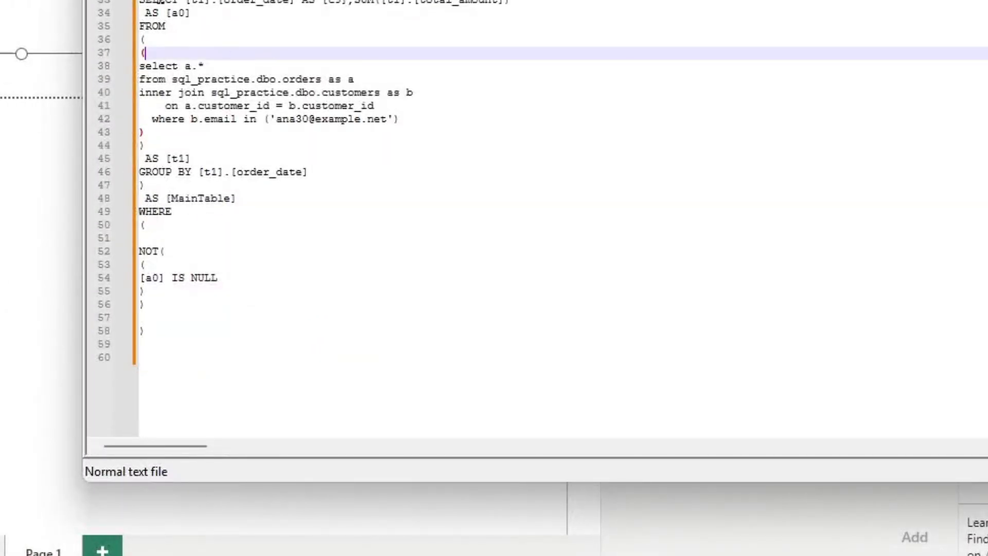
- Examine the Direct Query's inner subquery joining orders to customers, its email filter and the surrounding order_date grouping
drag(140, 66, 367, 176)
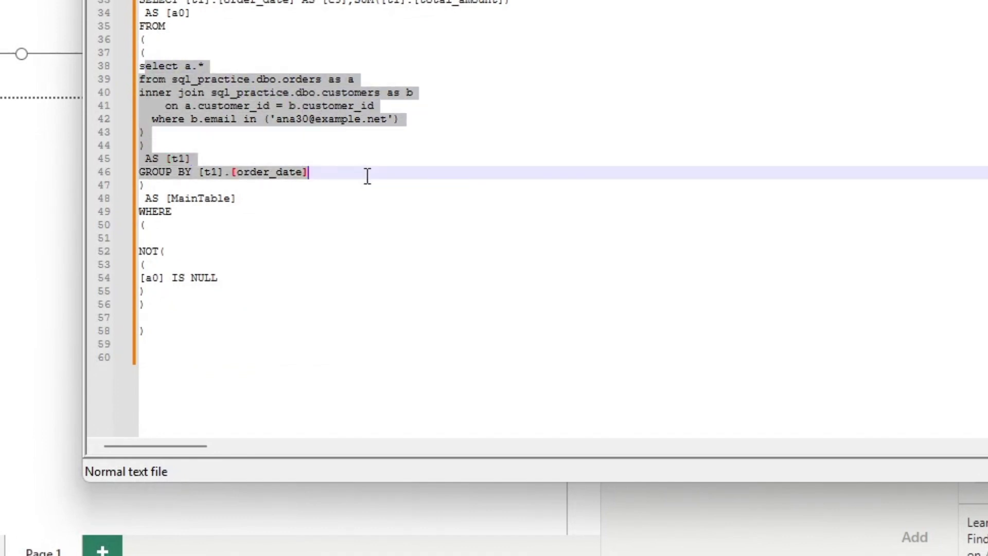
click(210, 105)
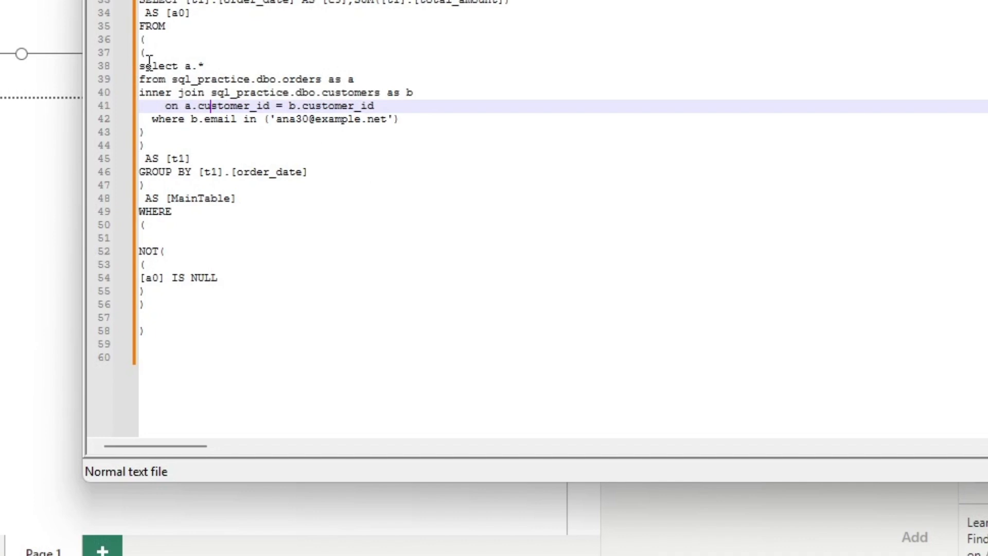
click(194, 69)
click(387, 119)
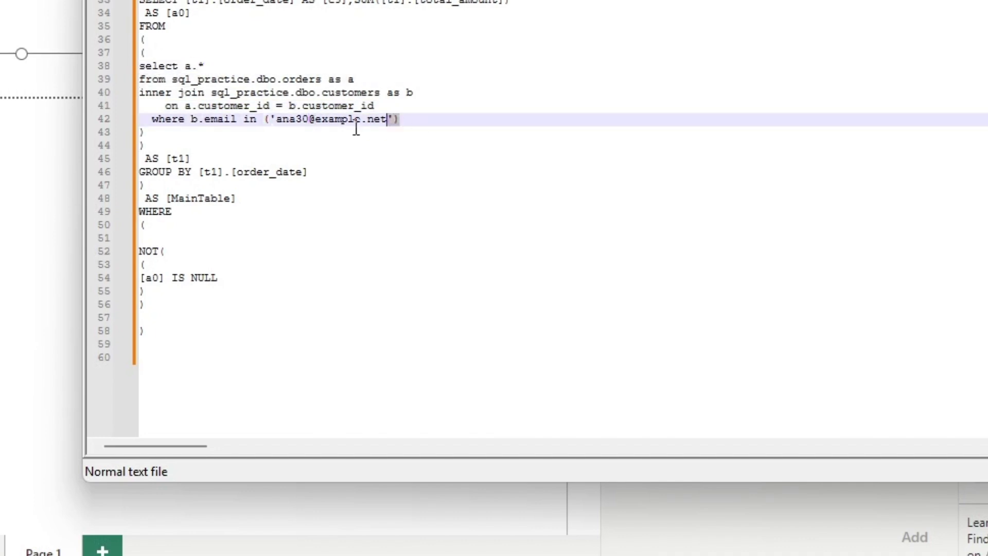
drag(401, 119, 139, 72)
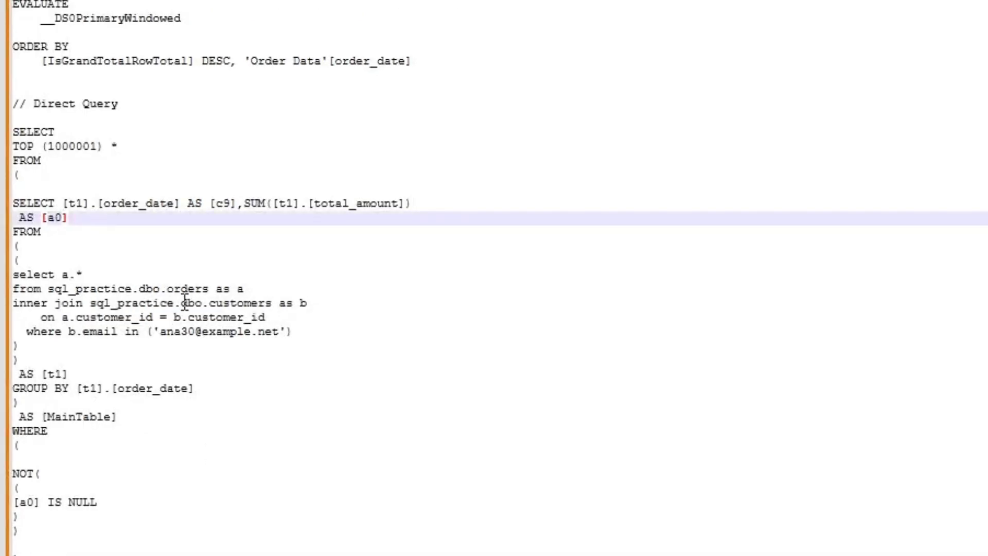
click(424, 135)
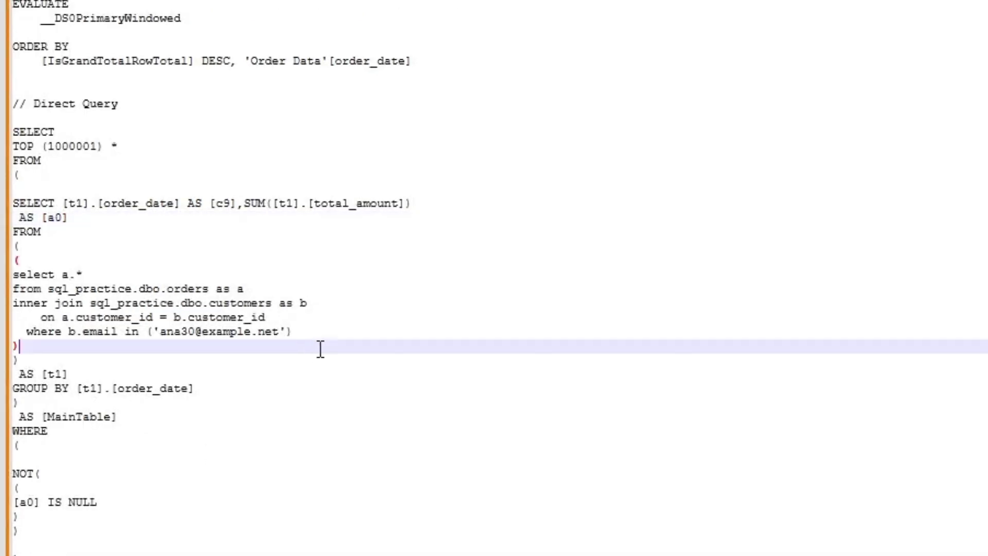
drag(291, 332, 14, 277)
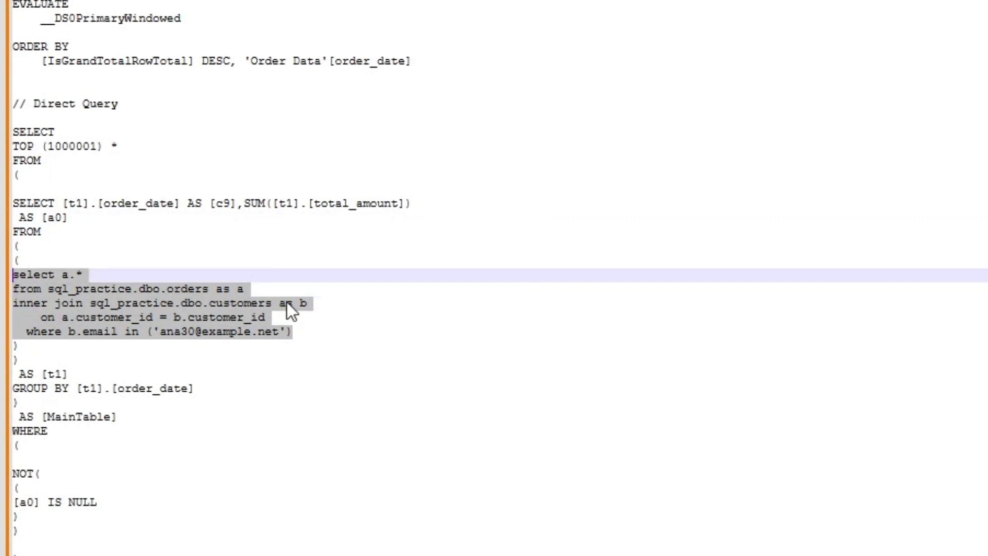
click(305, 303)
click(310, 331)
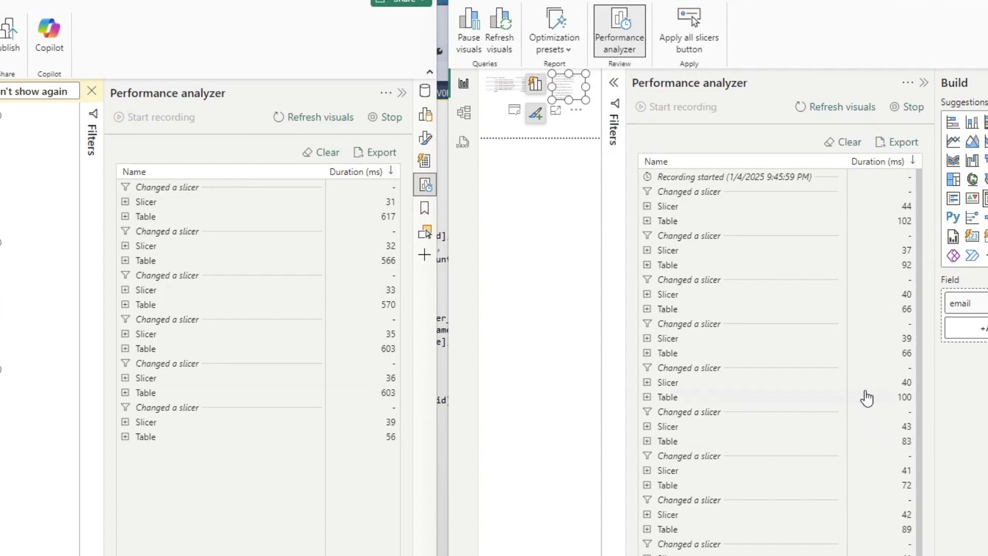
- Compare the Table visual durations across the Performance analyzer logs of the two Power BI reports
scroll(887, 378, down, 1)
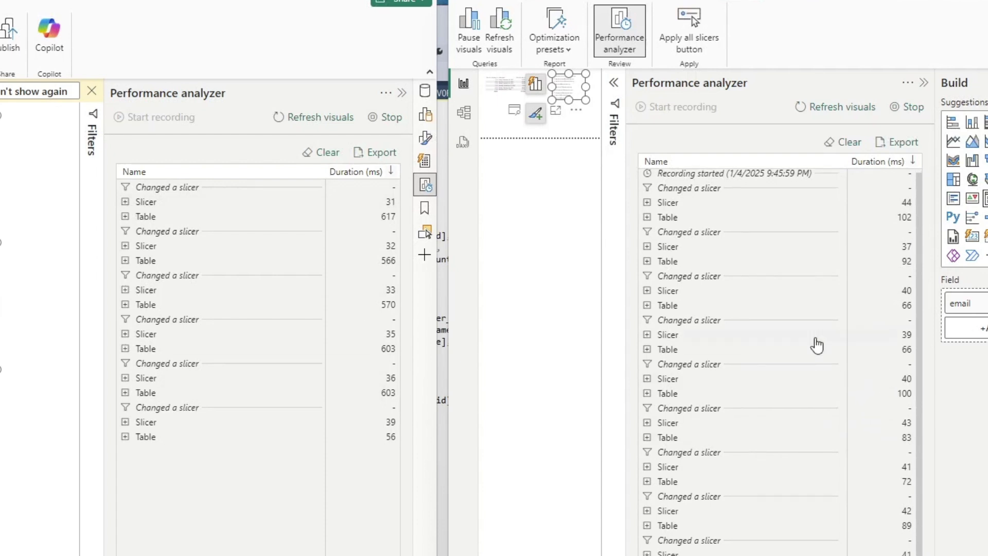
scroll(831, 365, up, 1)
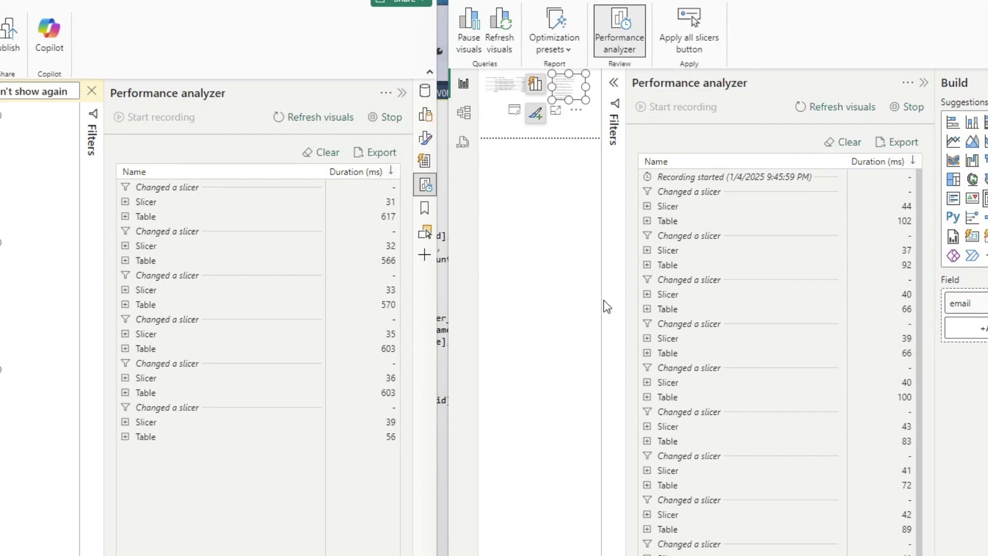